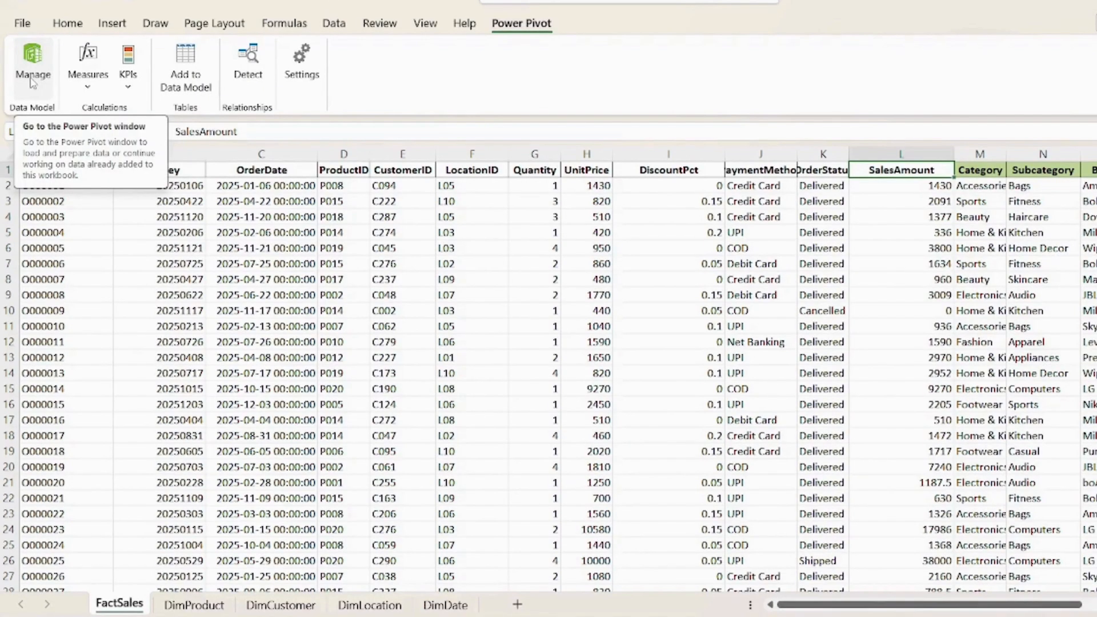
# - Open the Power Pivot data model window and display the model as a diagram
pyautogui.click(32, 77)
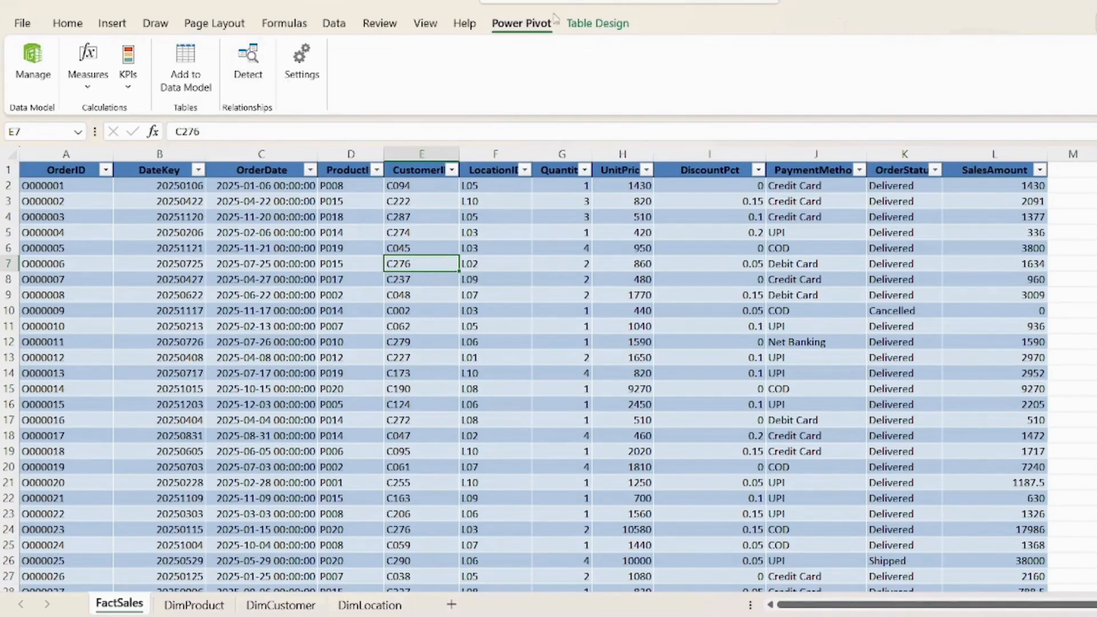
pyautogui.click(31, 66)
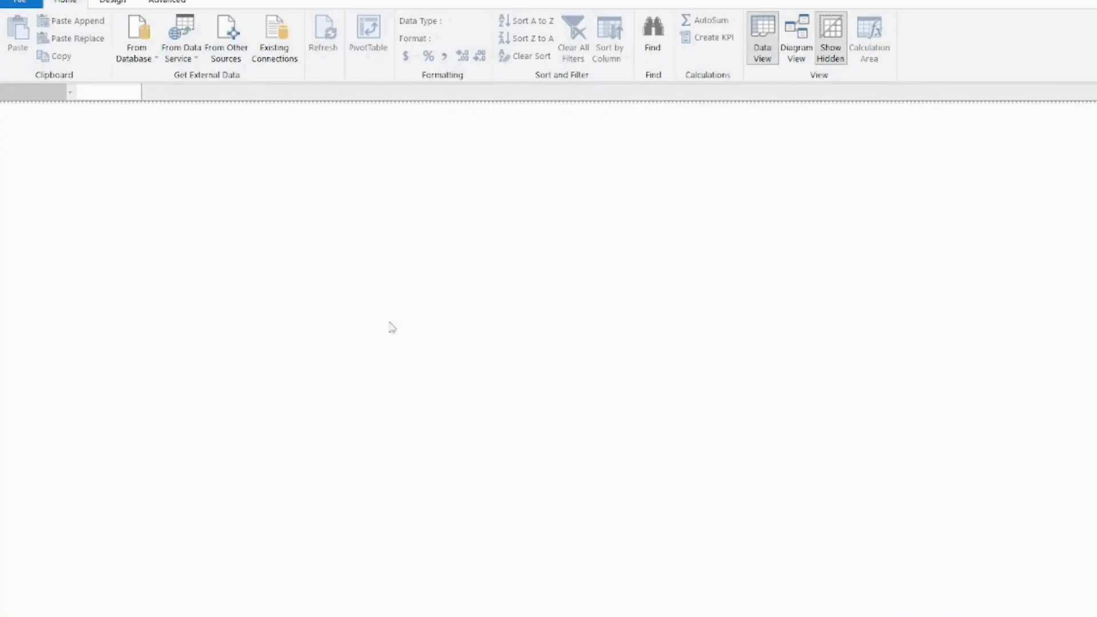
pyautogui.click(797, 53)
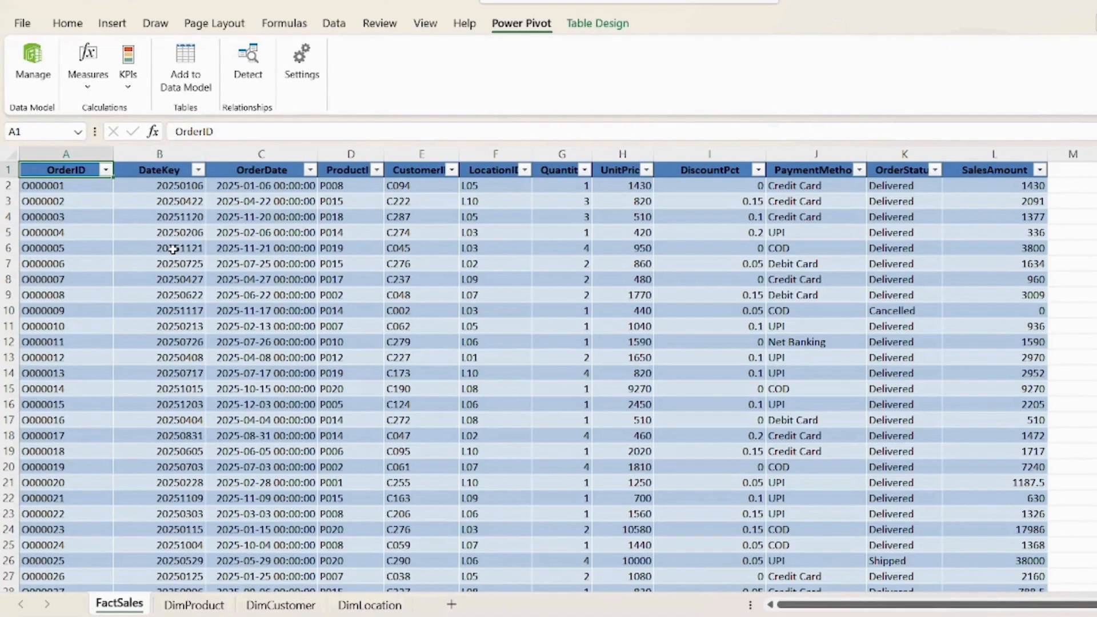
# - Check the workbook's table names, and add the Sales and Product tables to the data model
pyautogui.click(77, 132)
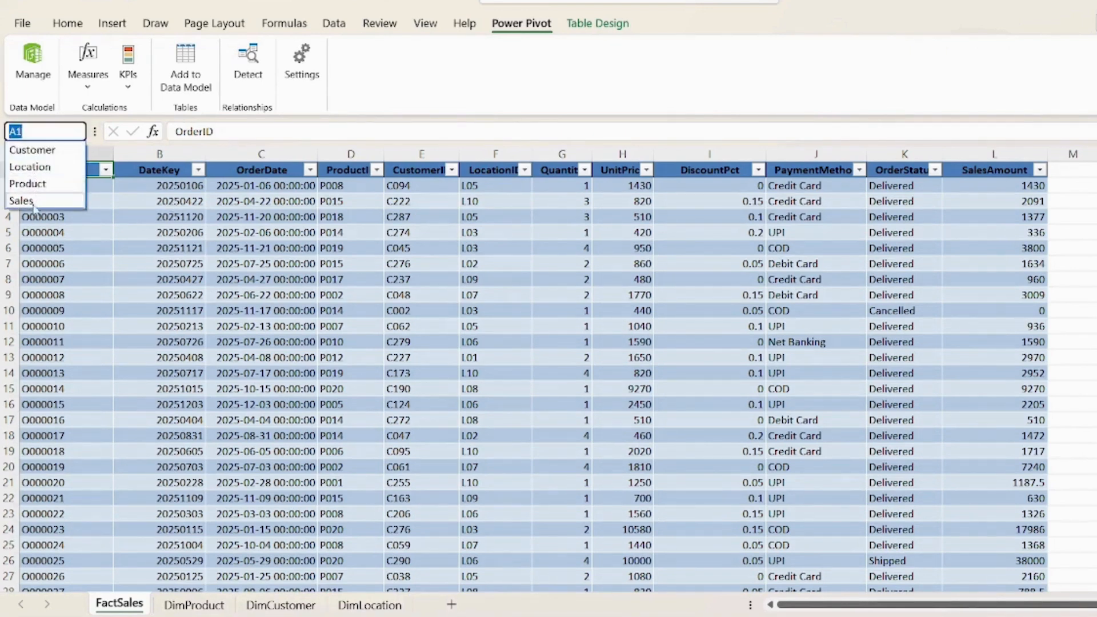
pyautogui.click(153, 203)
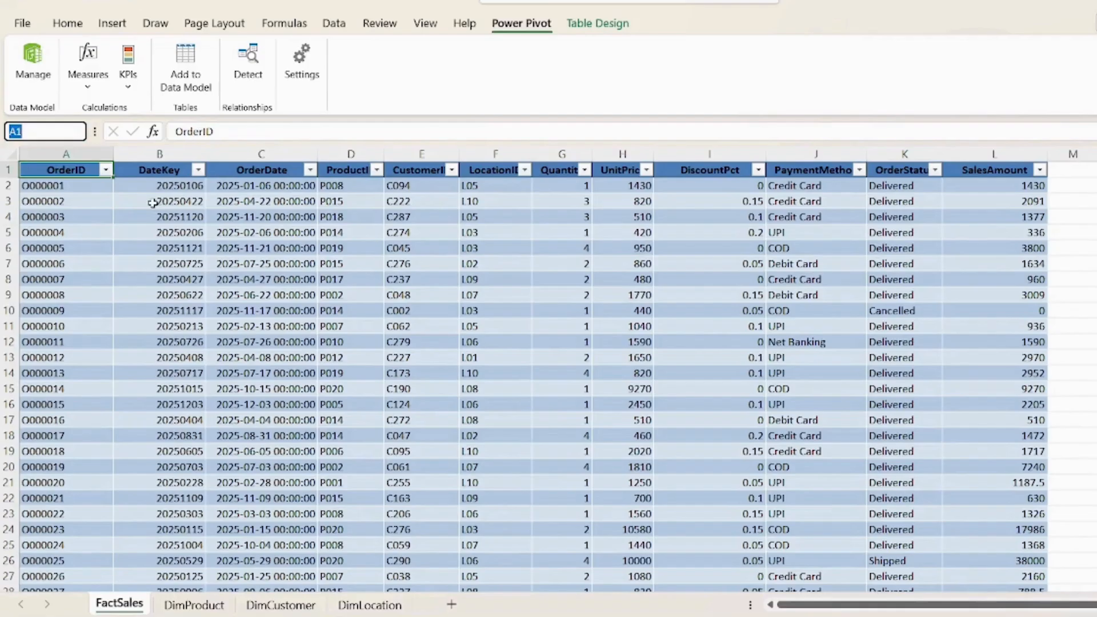
pyautogui.click(67, 169)
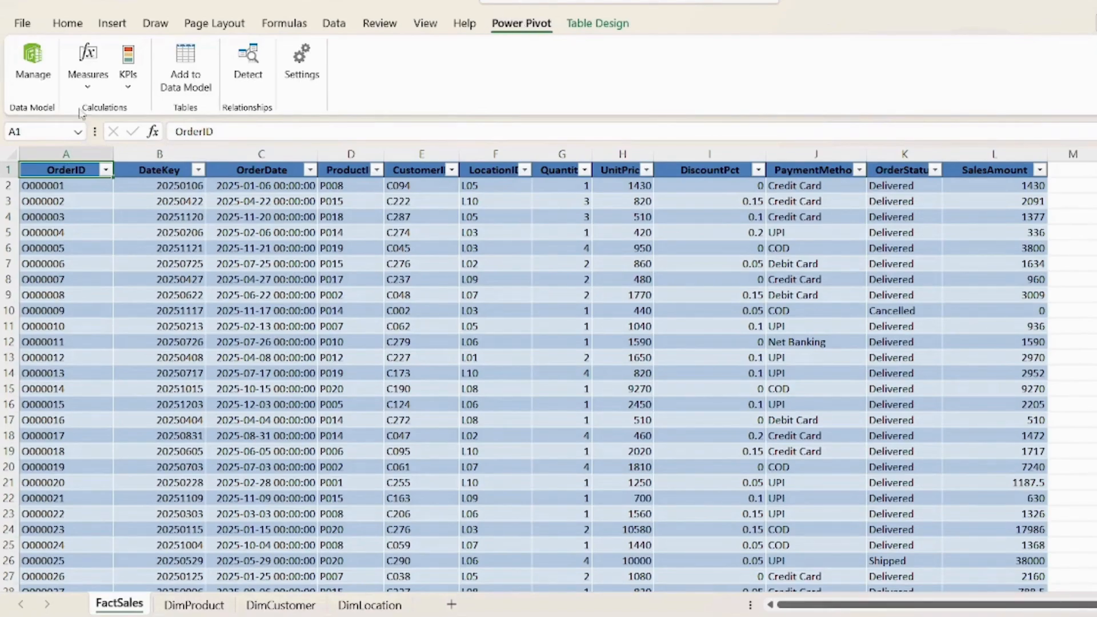
pyautogui.click(179, 89)
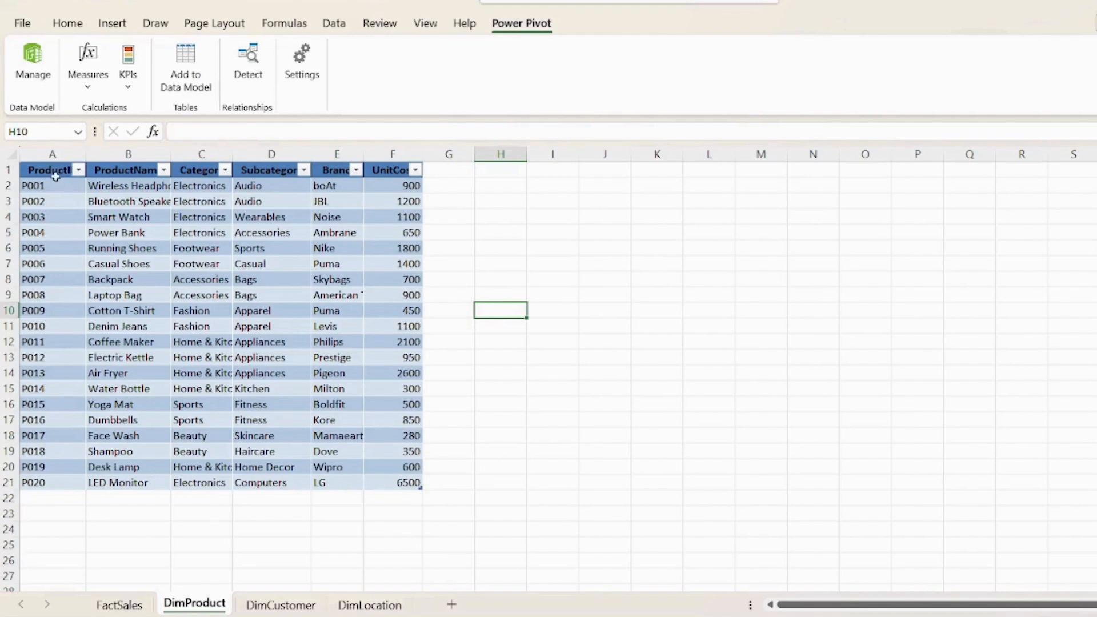
pyautogui.click(50, 170)
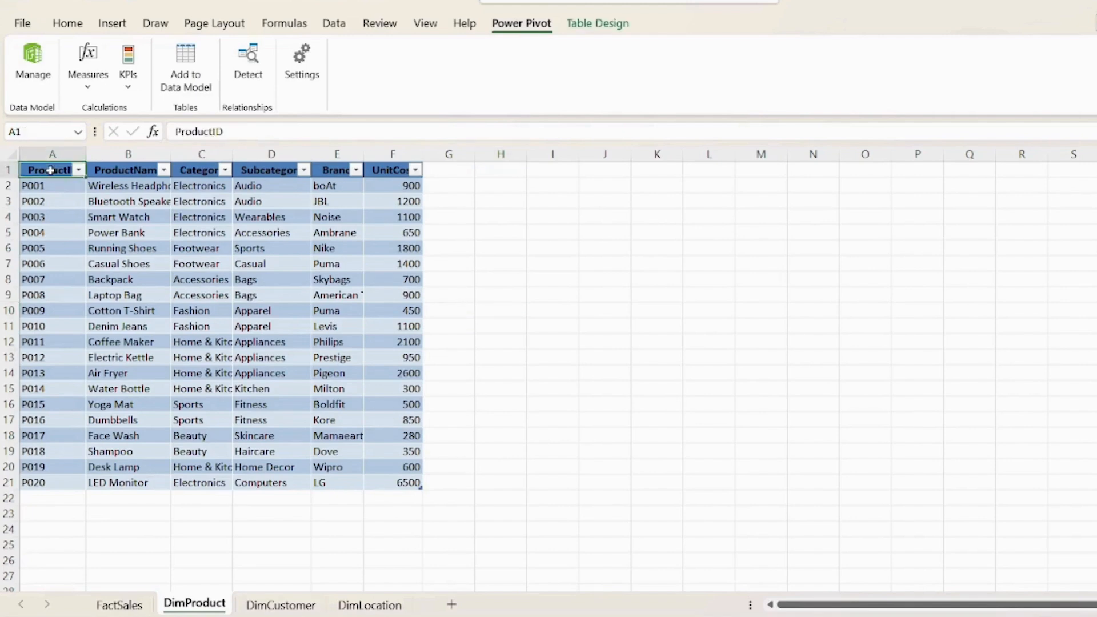
pyautogui.click(186, 80)
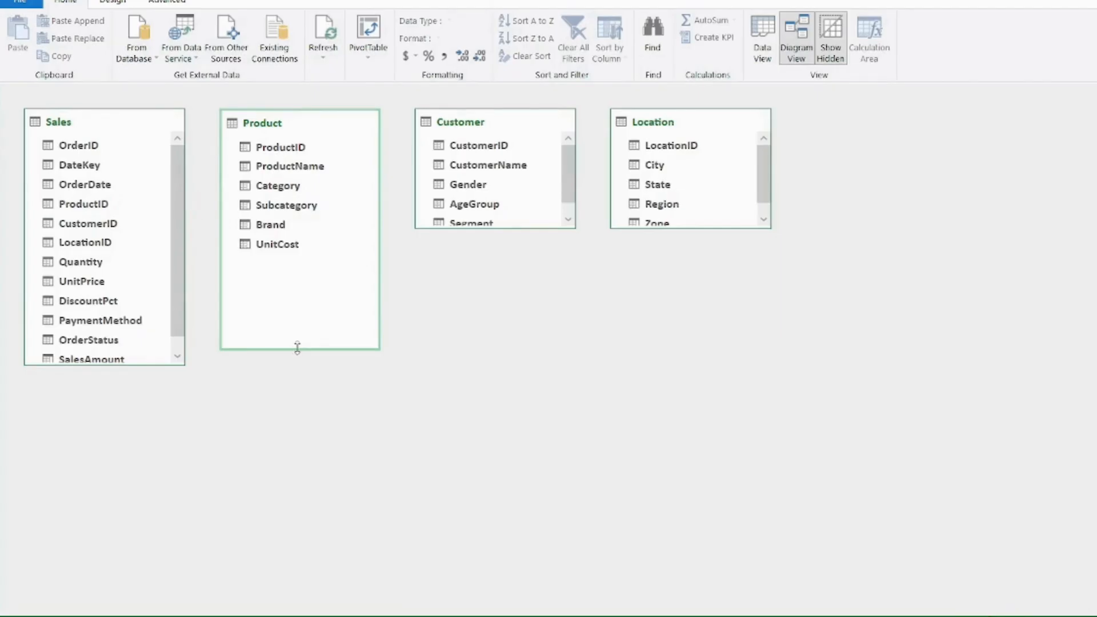
# - Enlarge the Product and Location tables in the diagram so that all their fields fit
pyautogui.moveTo(297, 348); pyautogui.dragTo(297, 355)
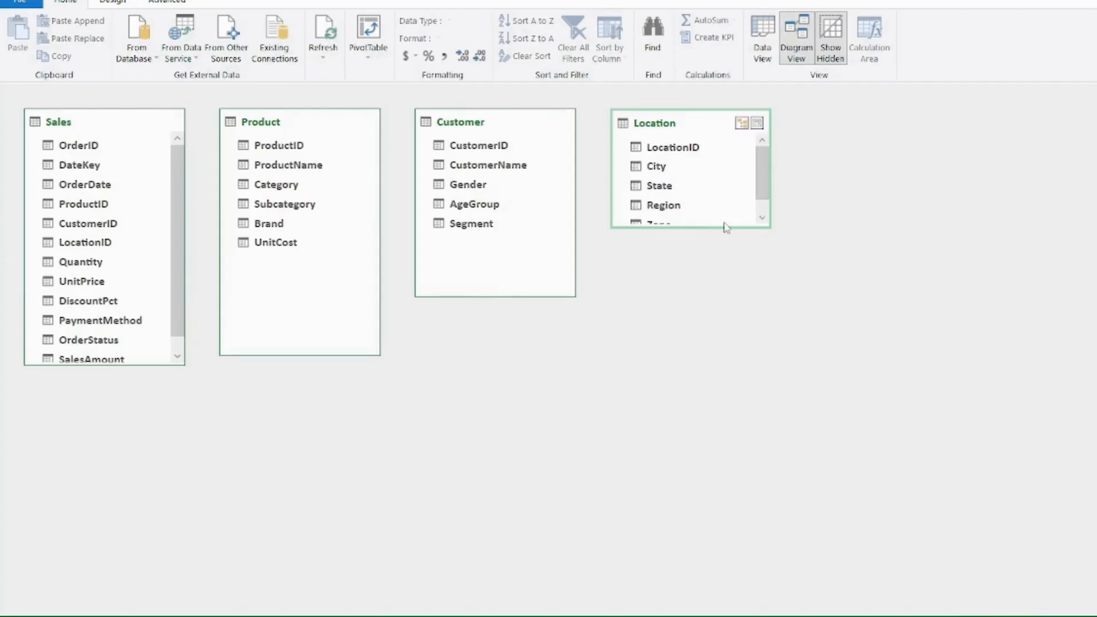
pyautogui.moveTo(698, 225); pyautogui.dragTo(700, 302)
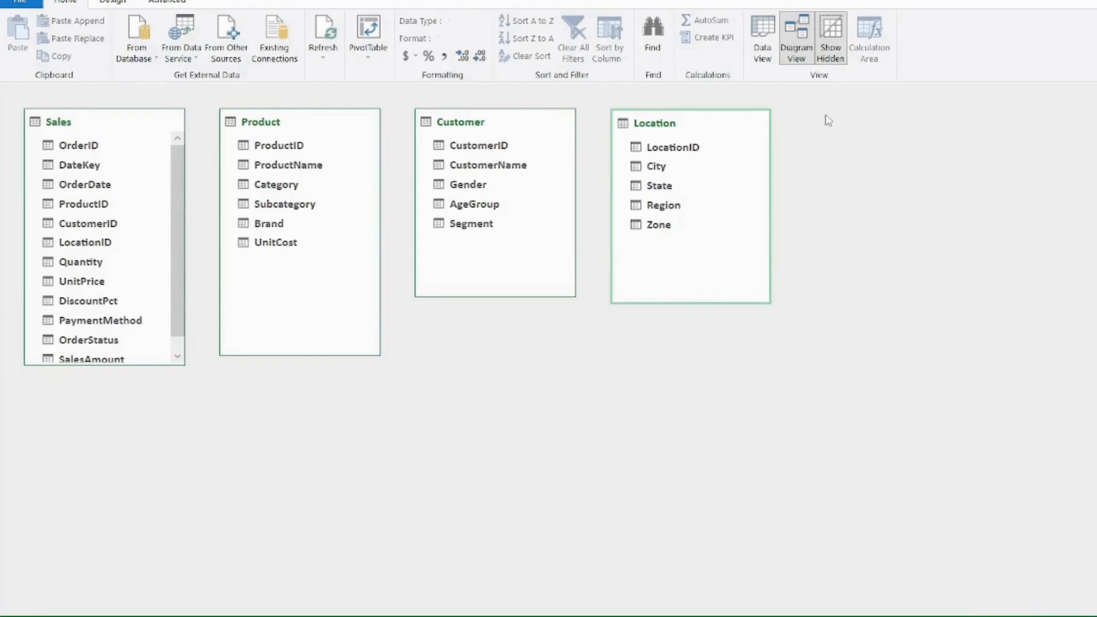
# - Switch to the data view, review the external data source options, and begin a table import using Excel File as the source type
pyautogui.click(764, 58)
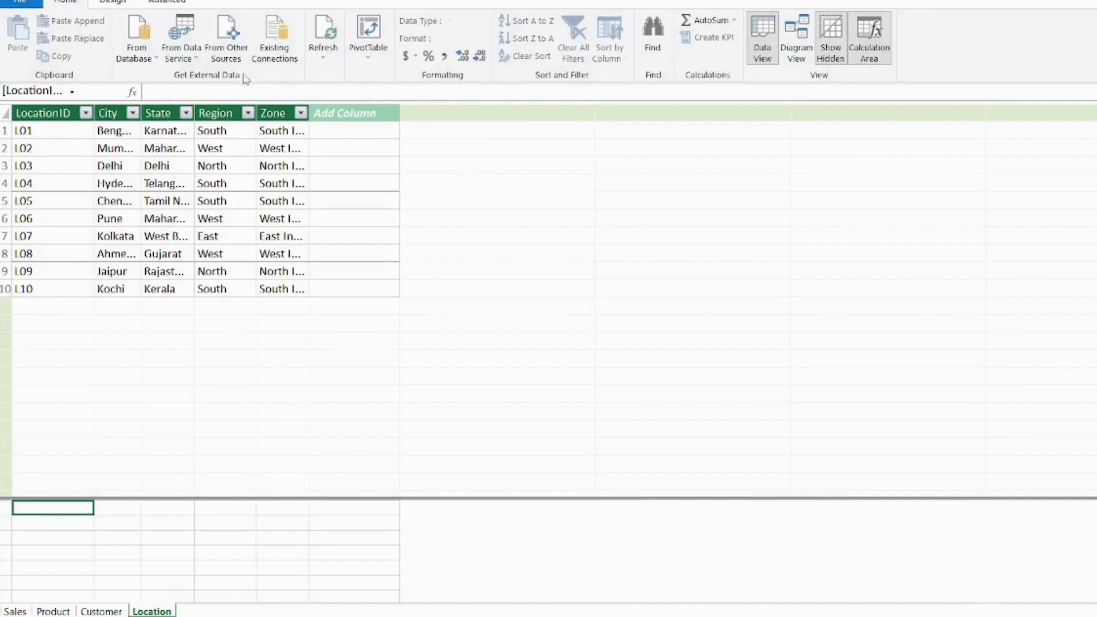
pyautogui.click(157, 59)
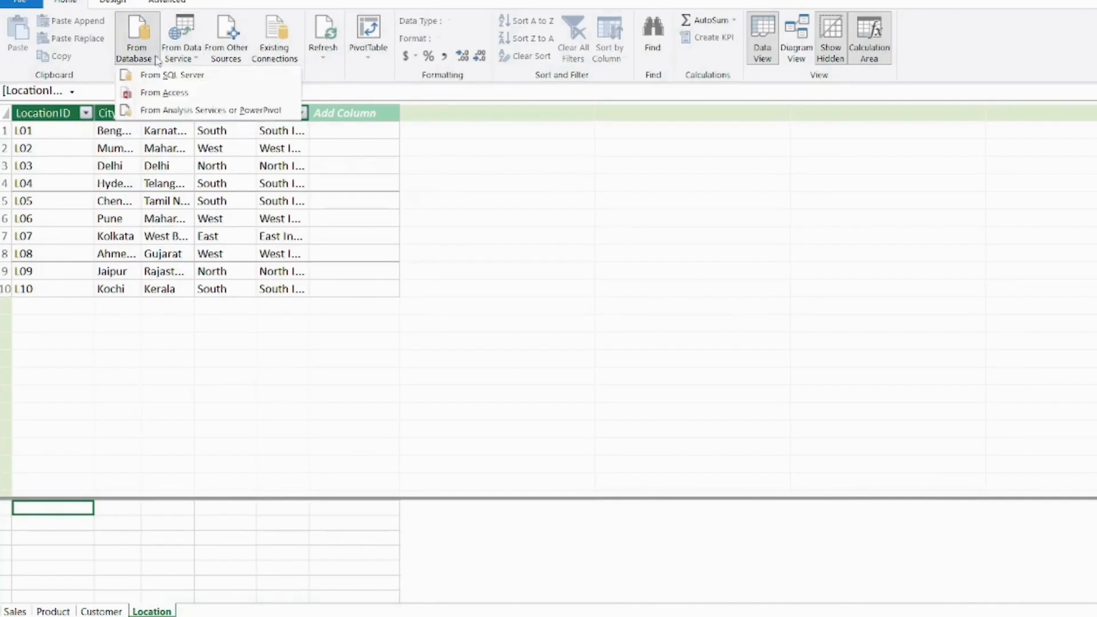
pyautogui.click(197, 61)
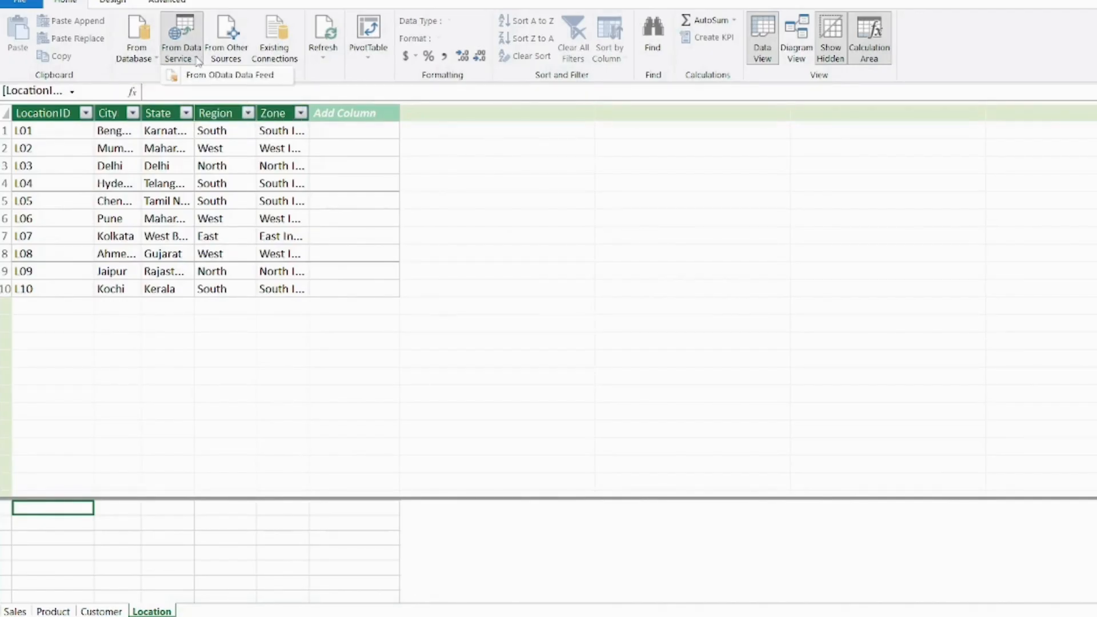
pyautogui.click(228, 58)
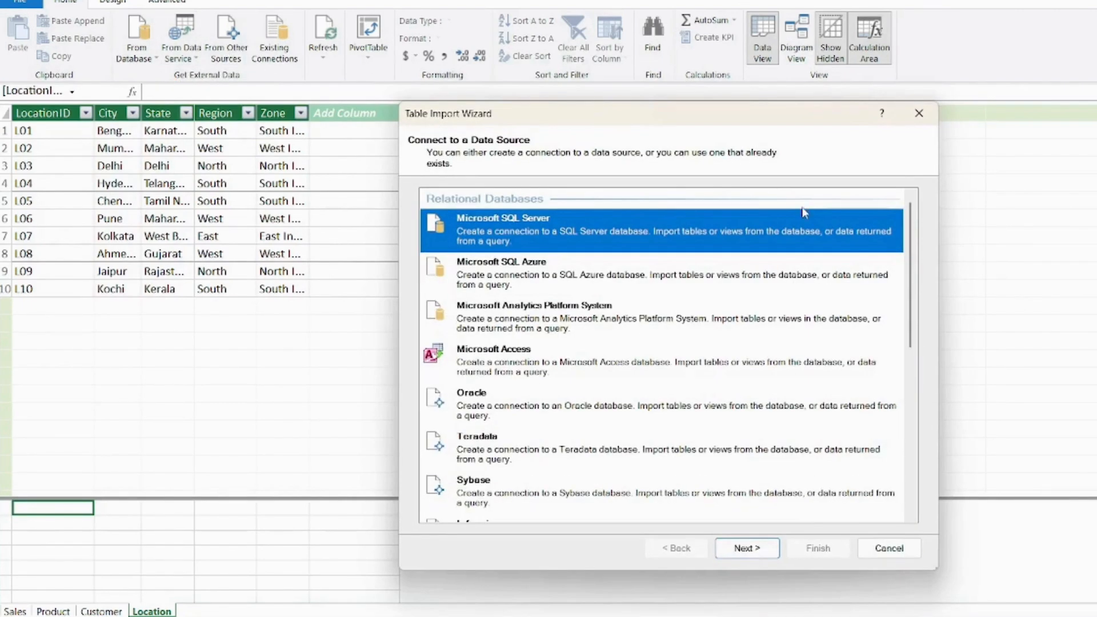
pyautogui.moveTo(913, 230); pyautogui.dragTo(716, 318)
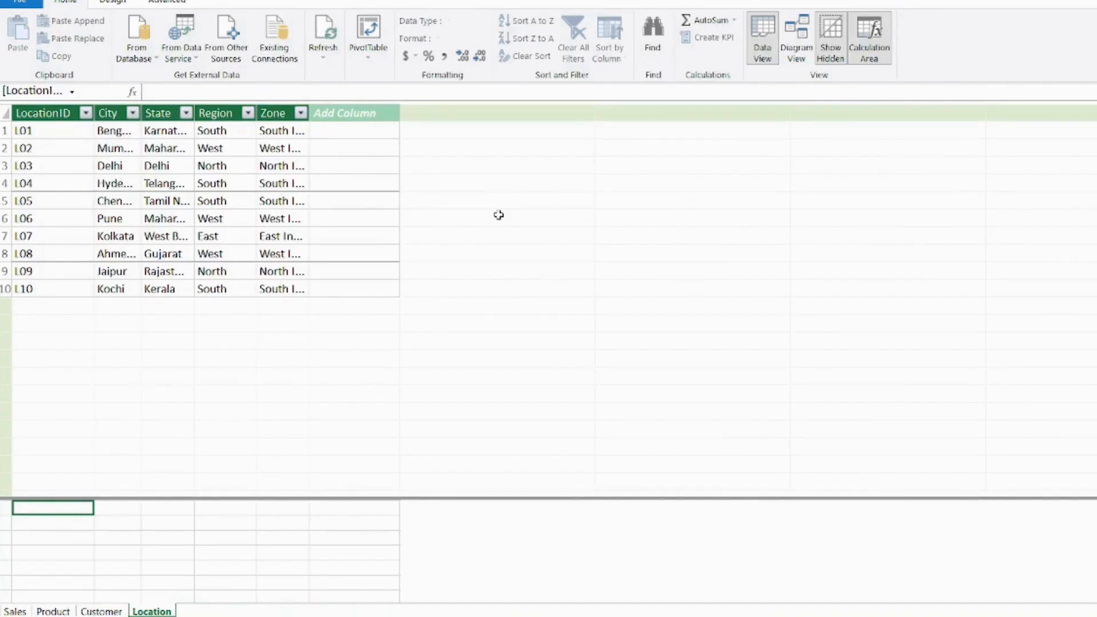
pyautogui.moveTo(913, 274); pyautogui.dragTo(907, 438)
pyautogui.click(561, 449)
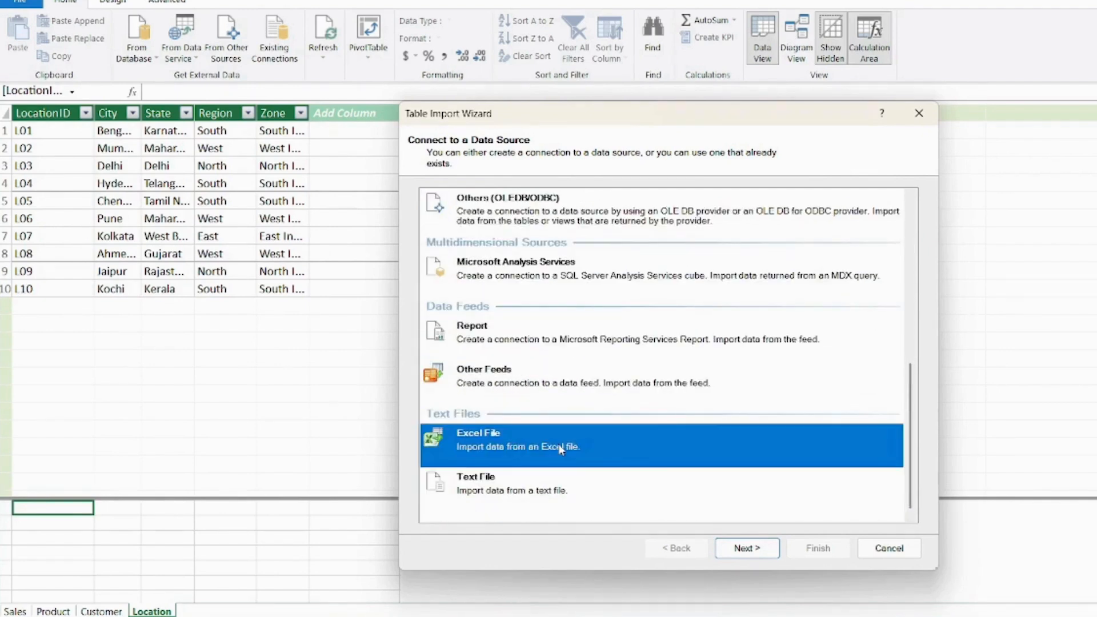
pyautogui.click(746, 548)
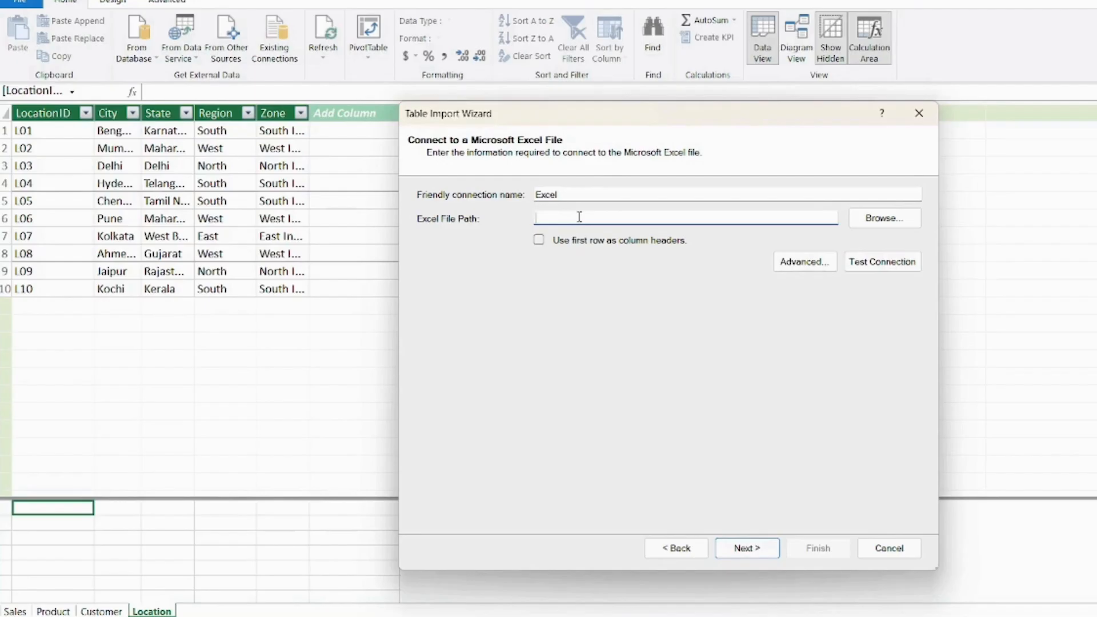
# - Choose the Date workbook in the Downloads folder as the Excel file to import
pyautogui.click(885, 219)
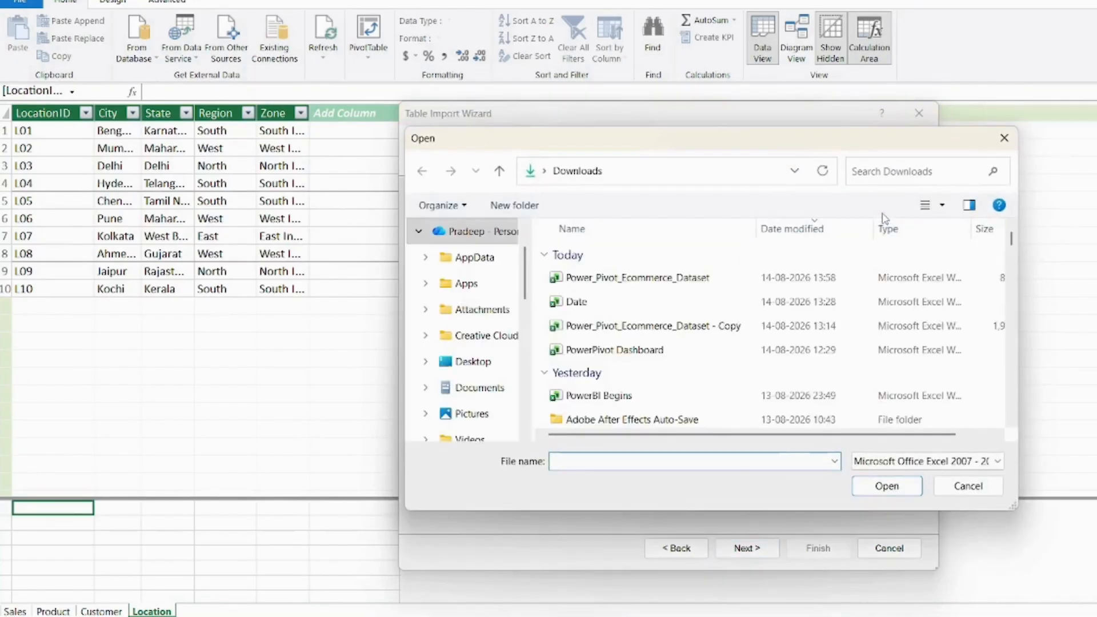
pyautogui.click(596, 301)
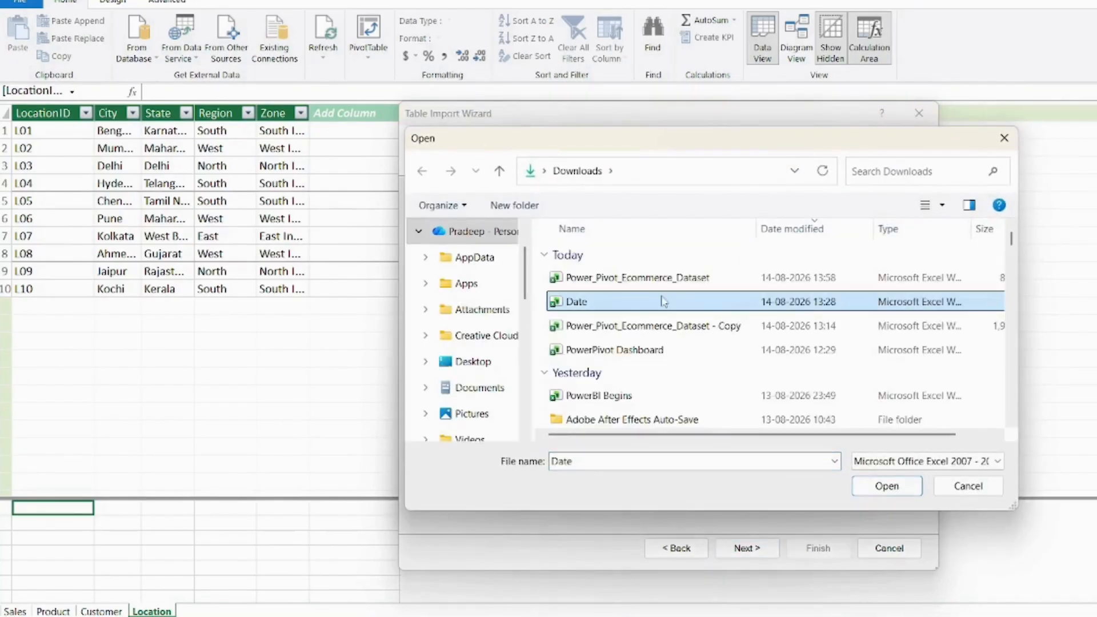
pyautogui.click(593, 303)
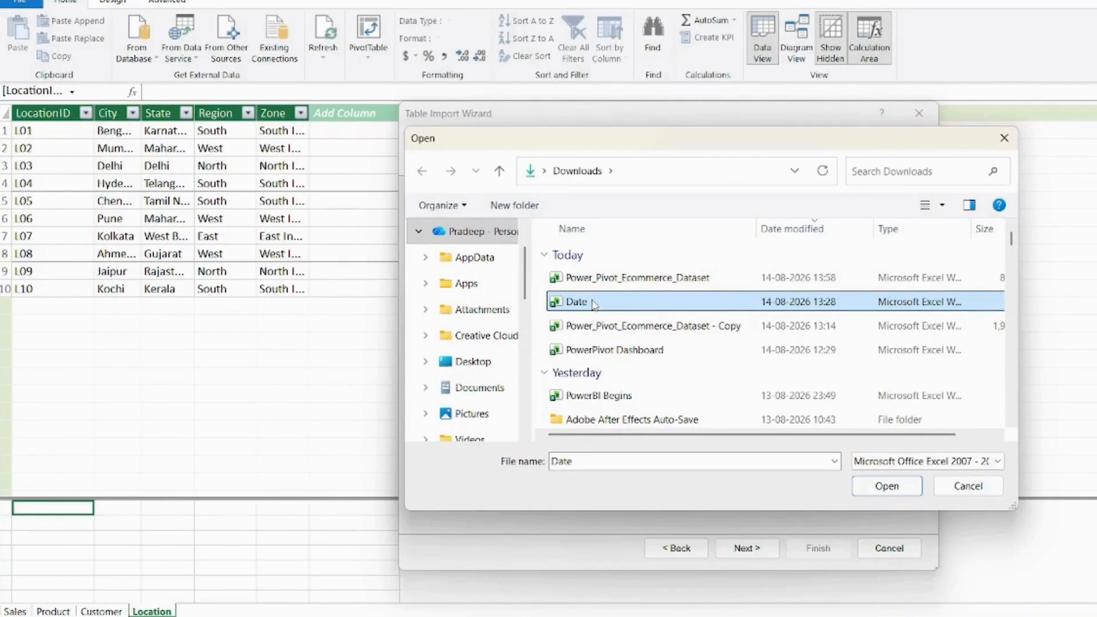
pyautogui.click(892, 492)
pyautogui.click(893, 490)
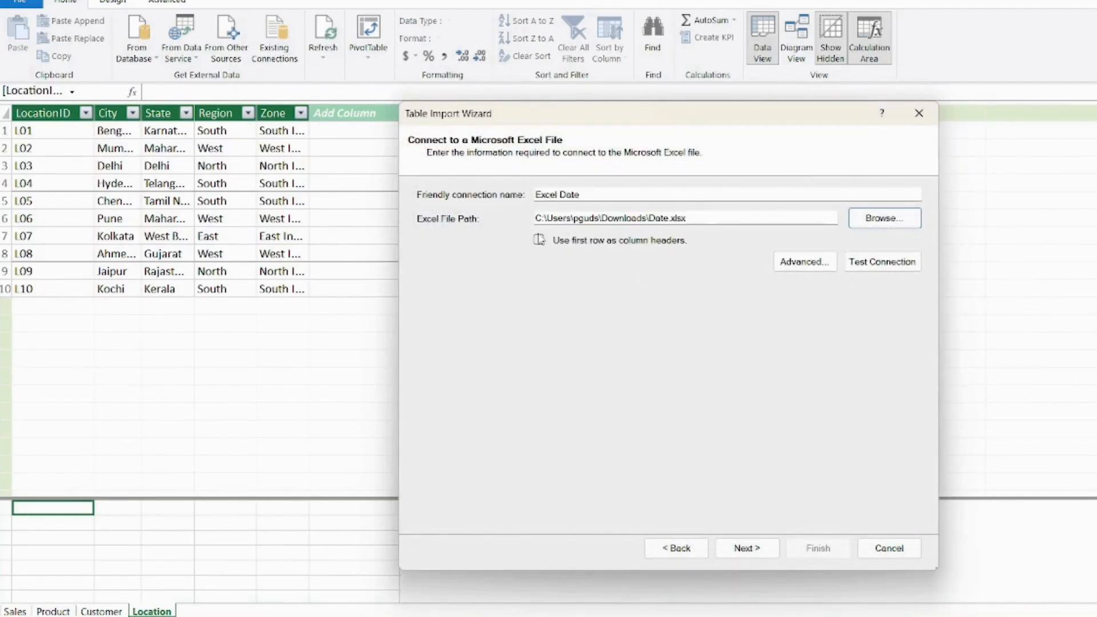
# - Use the first row as column headers and import the Date table into the data model
pyautogui.click(539, 240)
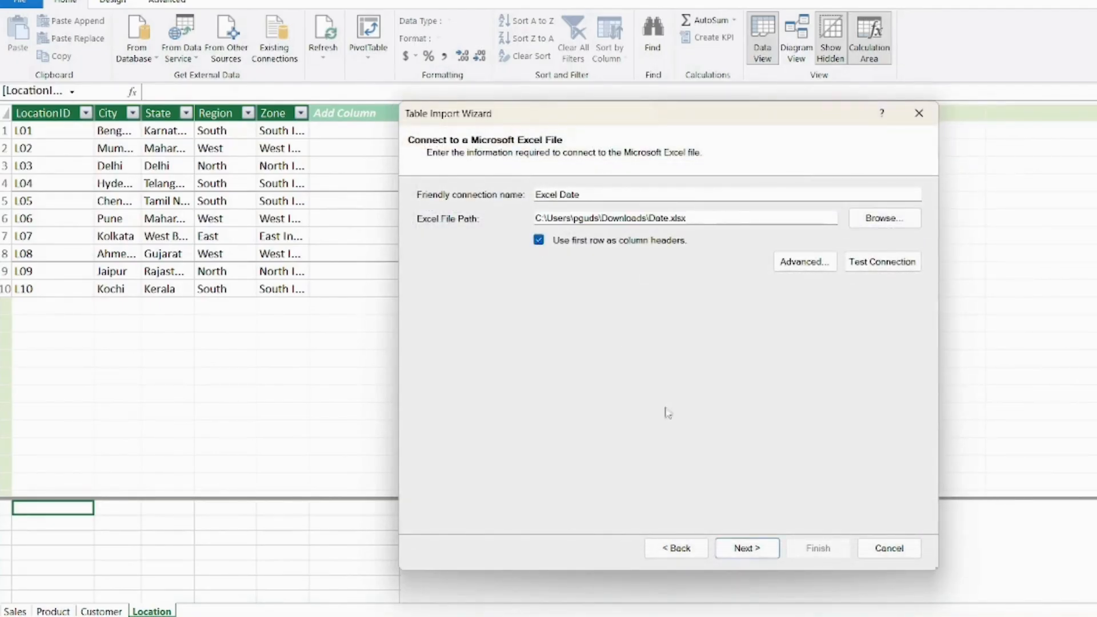
pyautogui.click(740, 548)
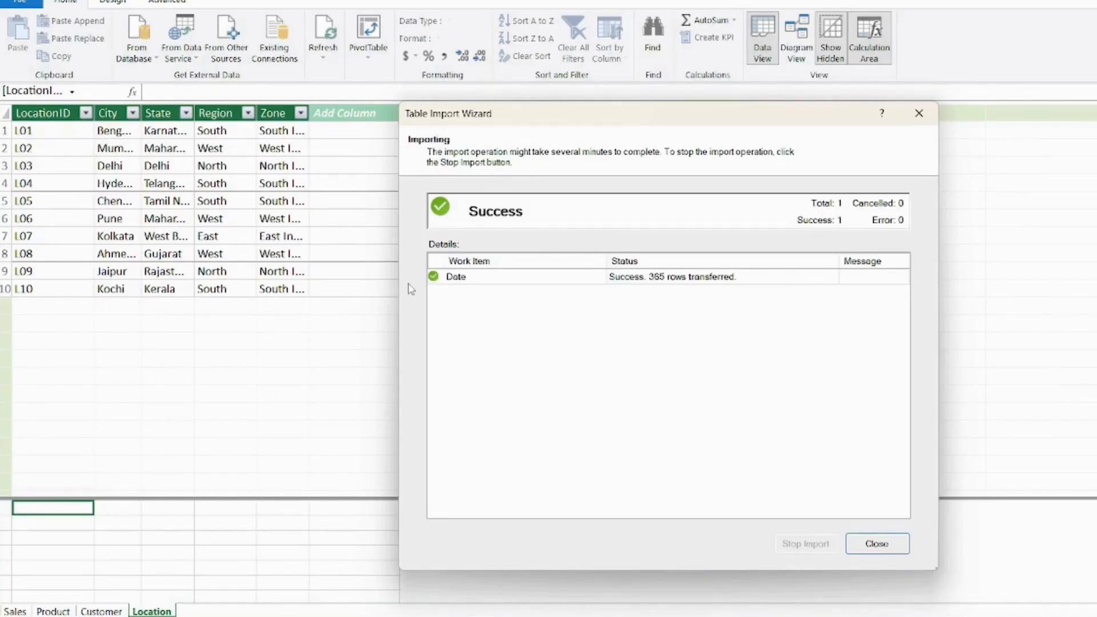
pyautogui.click(879, 548)
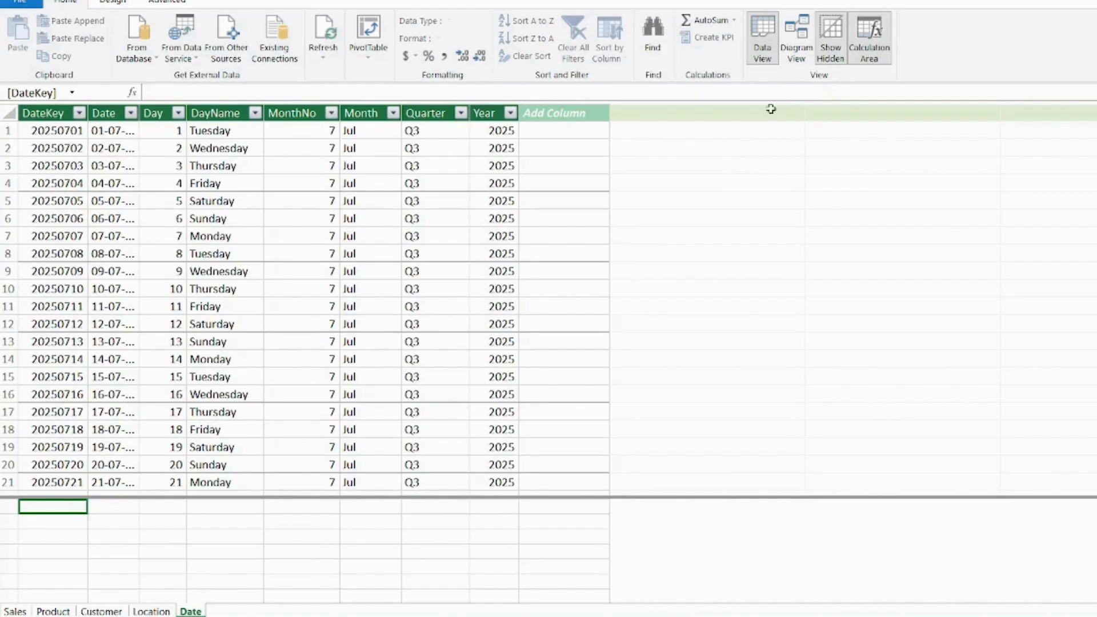
# - In the diagram view, compare the CustomerID, LocationID and DateKey columns of Sales with the matching keys in Customer, Location and Date
pyautogui.click(796, 53)
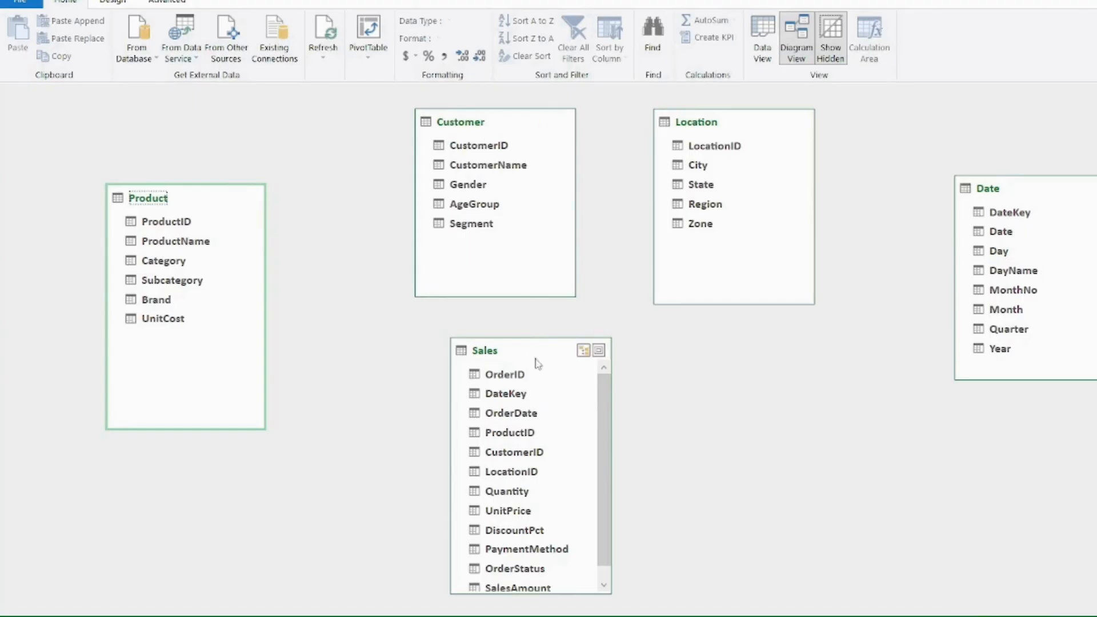
pyautogui.click(507, 456)
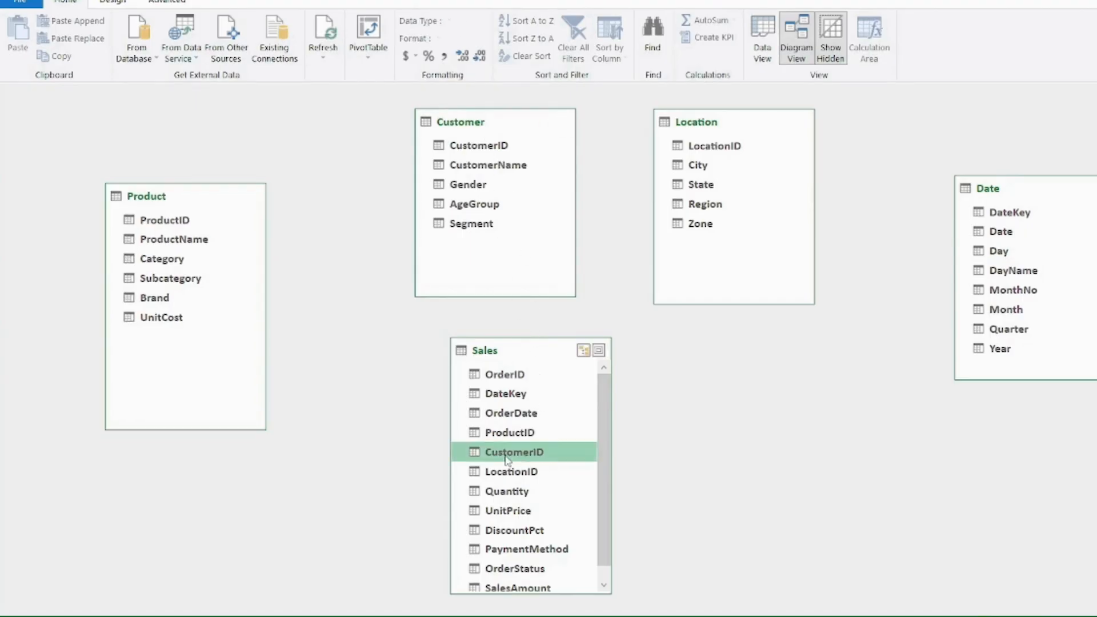
pyautogui.click(480, 148)
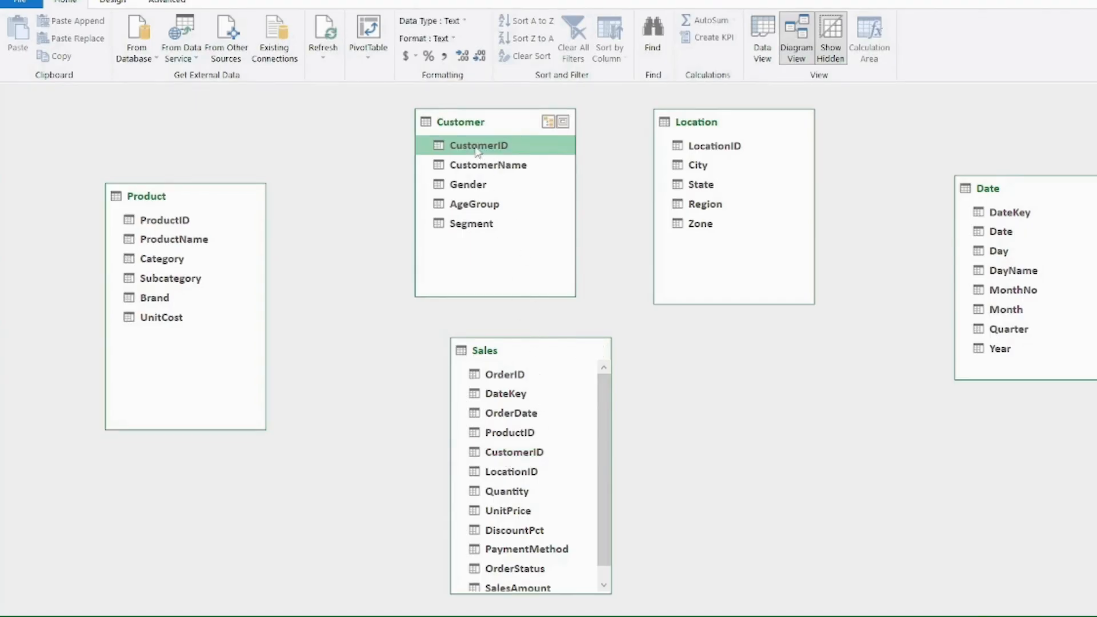
pyautogui.click(716, 151)
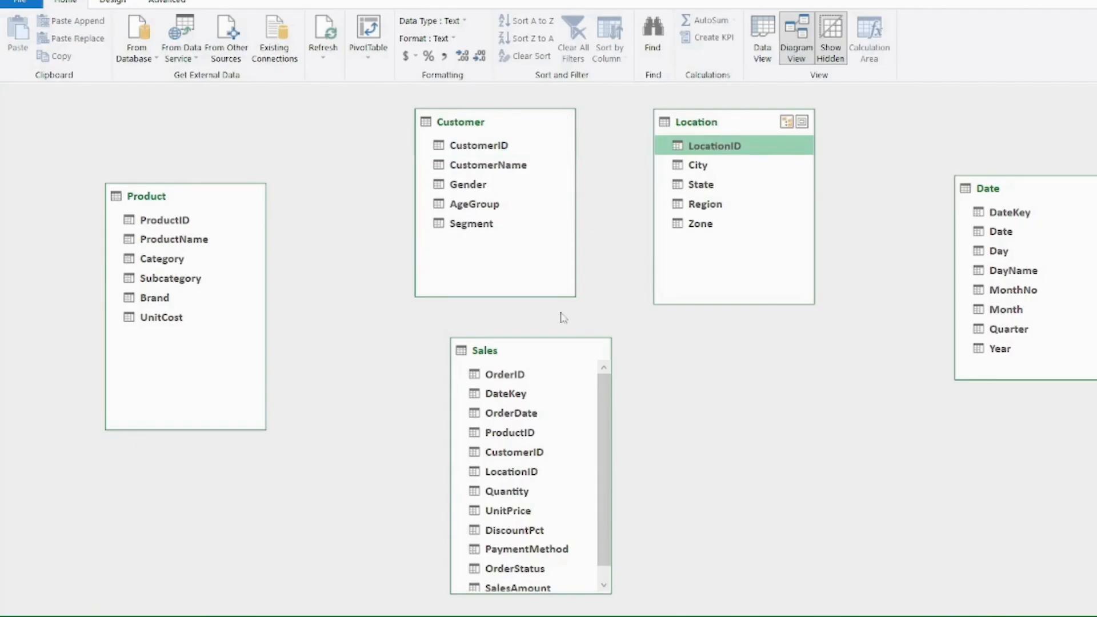
pyautogui.click(526, 473)
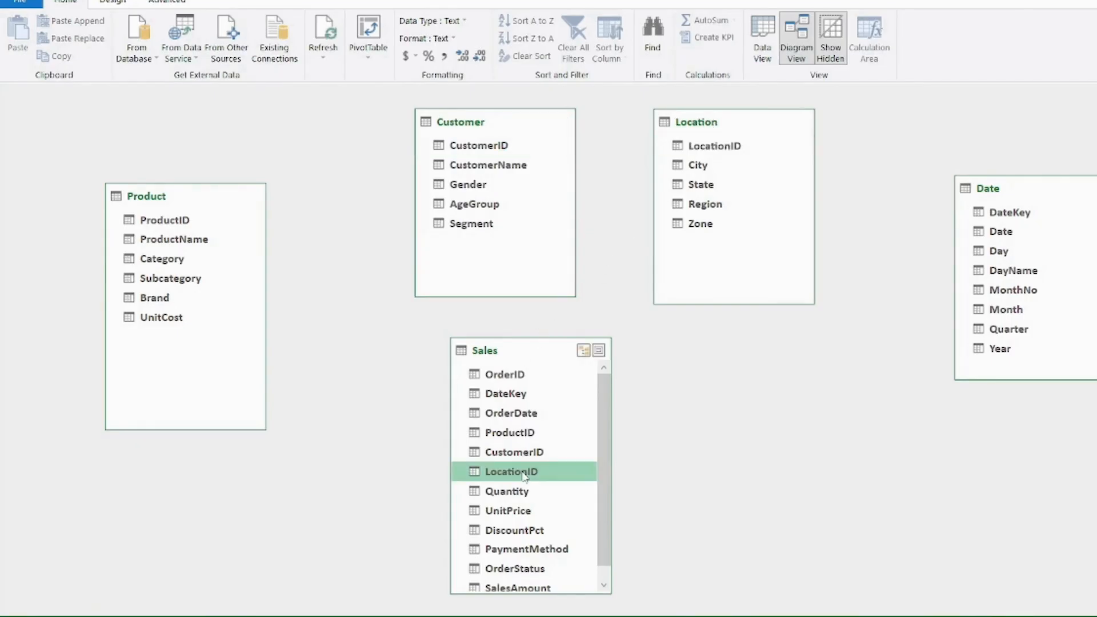
pyautogui.click(1010, 213)
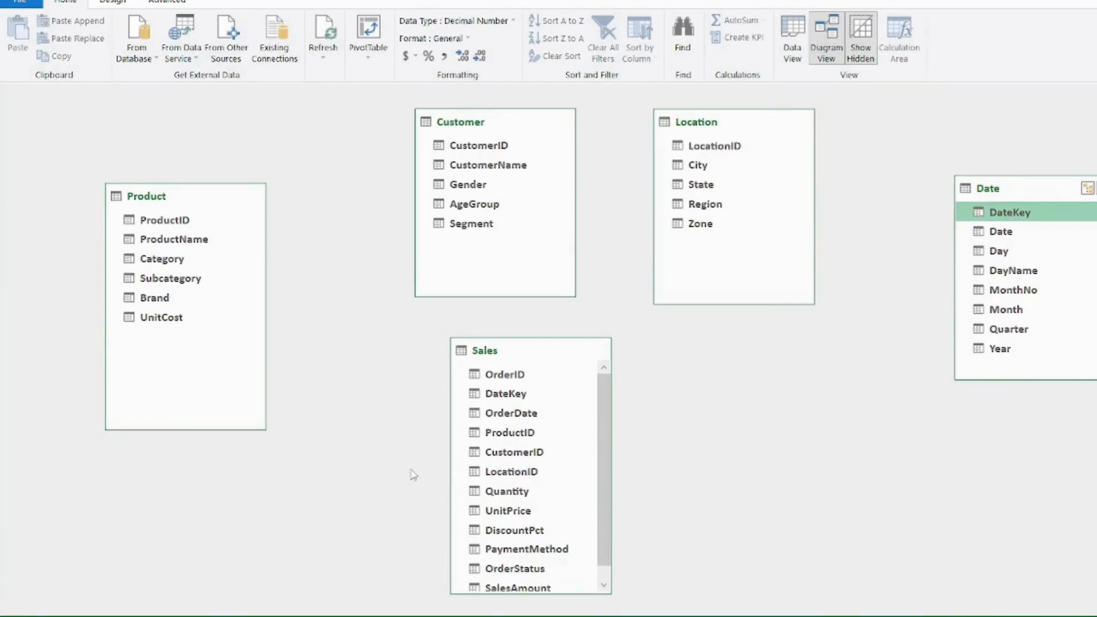
pyautogui.click(506, 396)
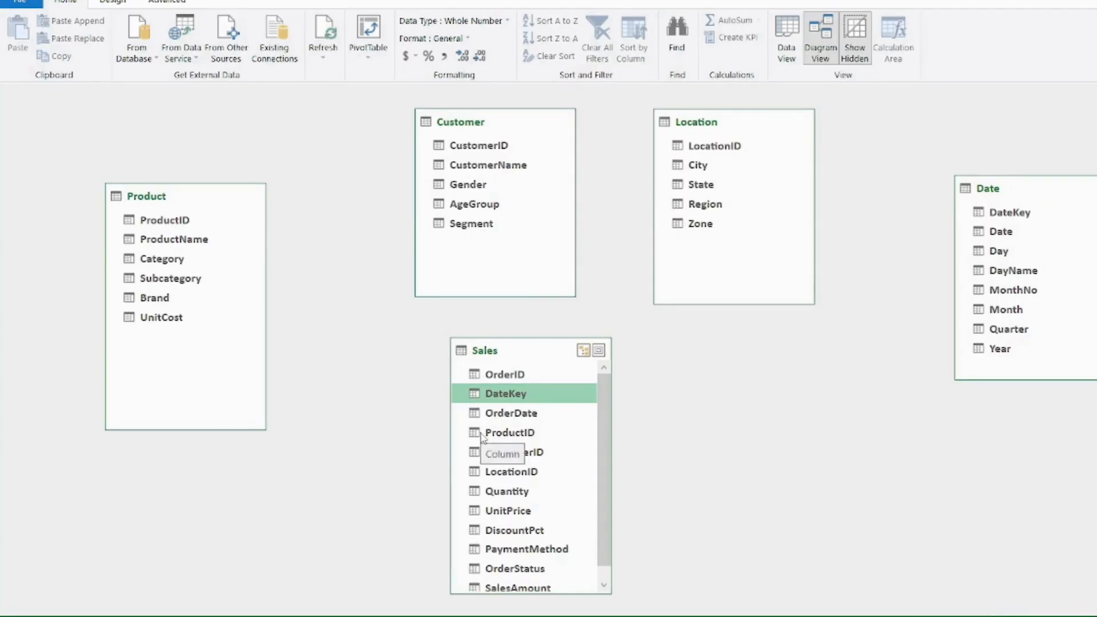
# - Create relationships from Sales to Product on ProductID and from Sales to Customer on CustomerID
pyautogui.moveTo(482, 437); pyautogui.dragTo(184, 221)
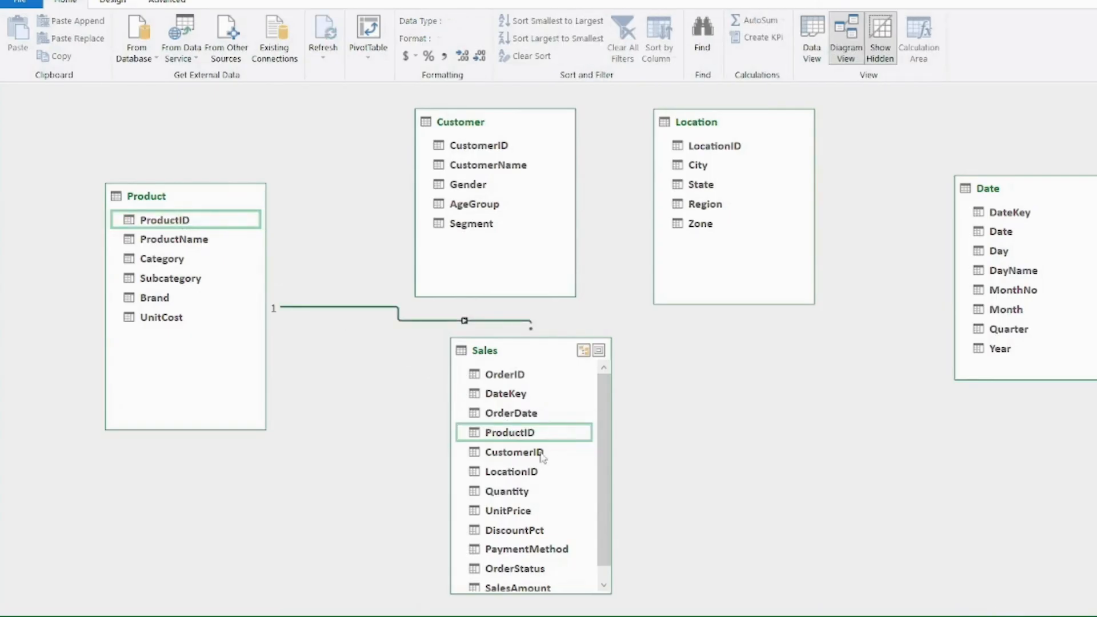
pyautogui.moveTo(543, 456); pyautogui.dragTo(532, 150)
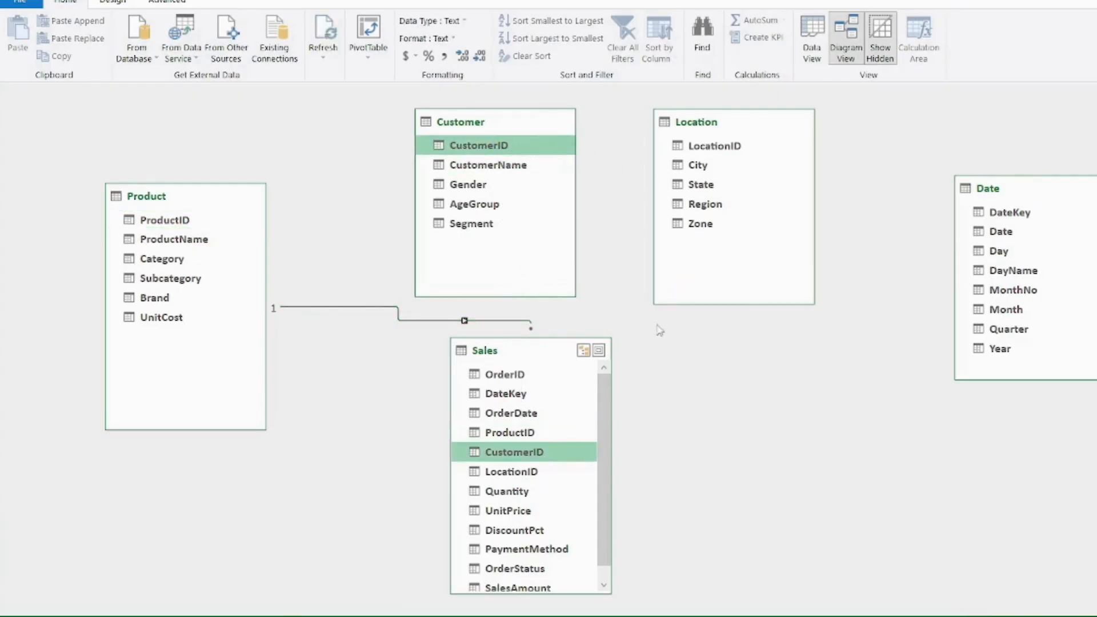
# - Create relationships from Sales to Location on LocationID and from Sales to Date on DateKey
pyautogui.click(524, 475)
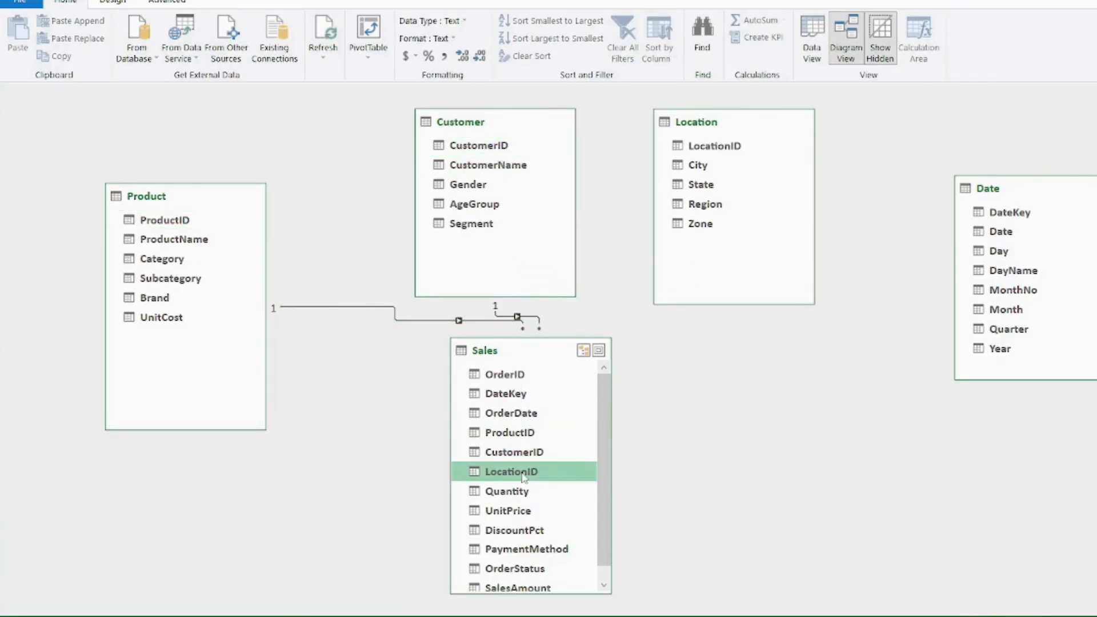
pyautogui.moveTo(525, 478)
pyautogui.mouseDown()
pyautogui.moveTo(732, 190)
pyautogui.moveTo(732, 150)
pyautogui.mouseUp()
pyautogui.click(521, 398)
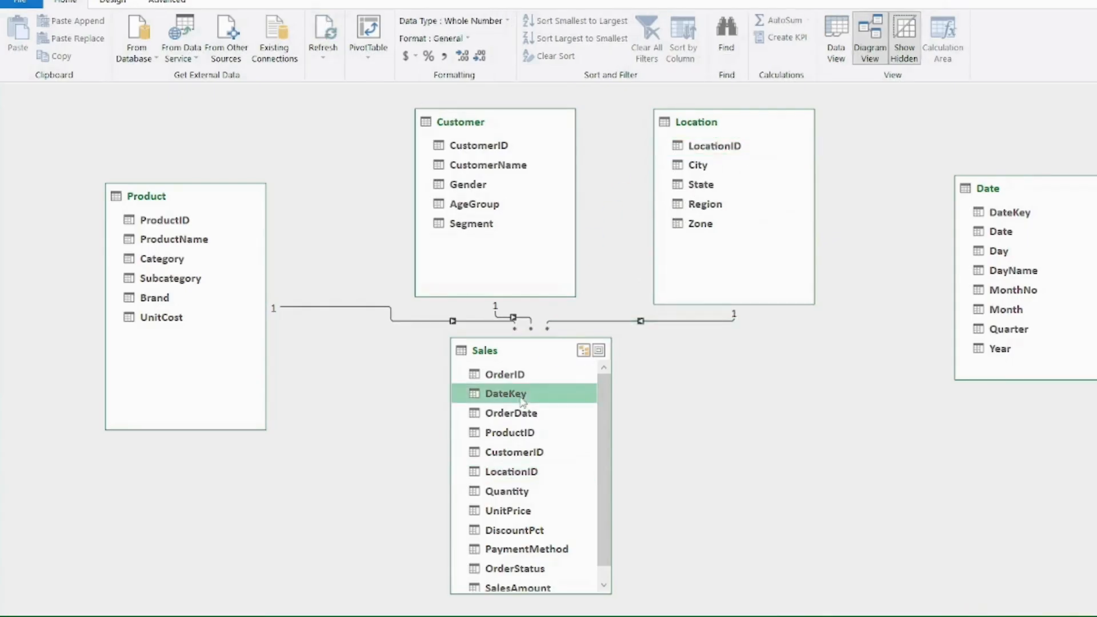
pyautogui.moveTo(522, 400); pyautogui.dragTo(993, 212)
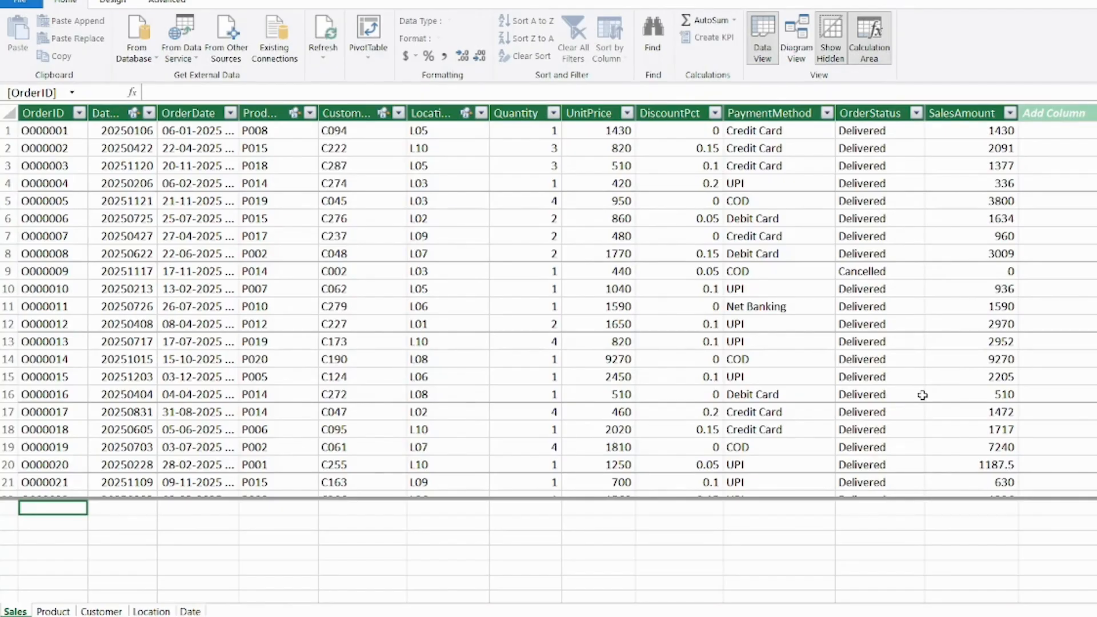
# - Add a calculated column to the Sales table with the formula =[Quantity]*[UnitPrice]*(1-[DiscountPct])
pyautogui.click(1067, 131)
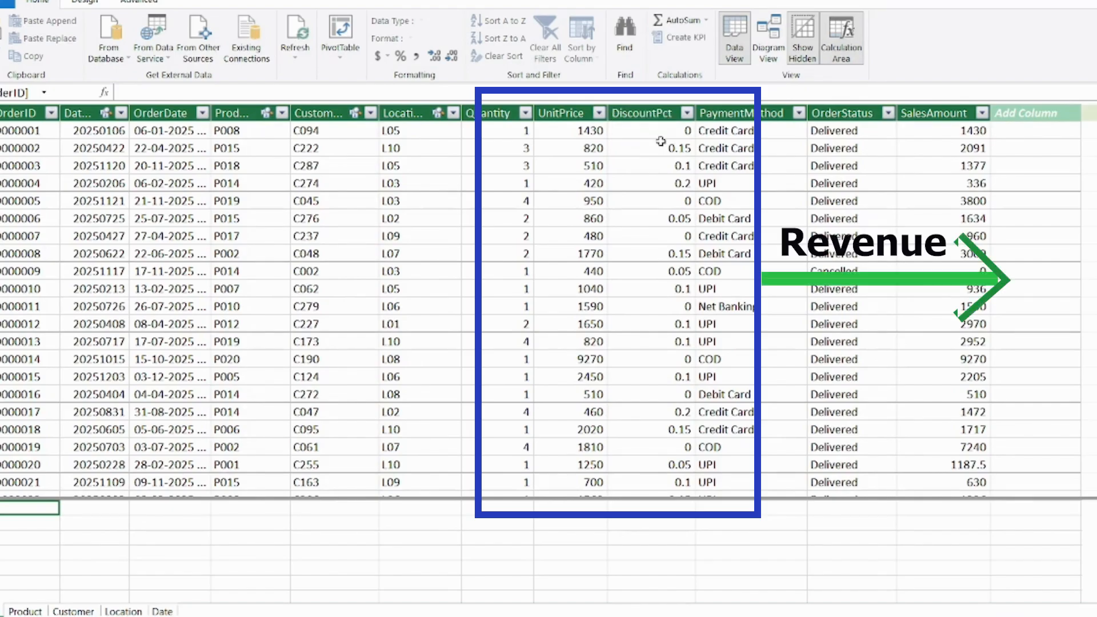
pyautogui.click(1032, 114)
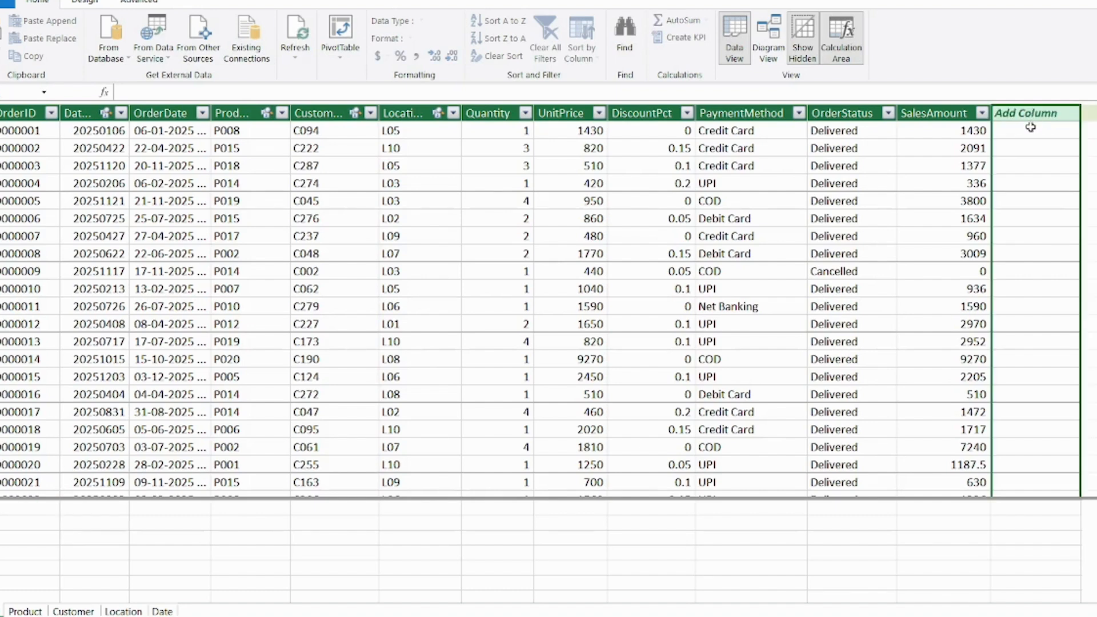
pyautogui.click(1029, 131)
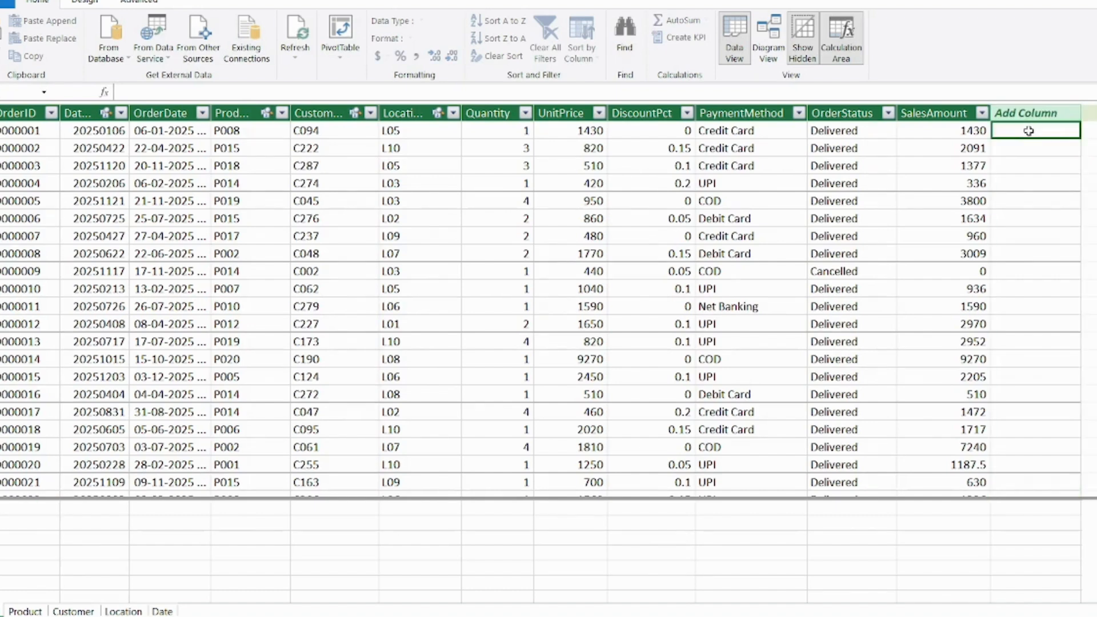
pyautogui.click(271, 92)
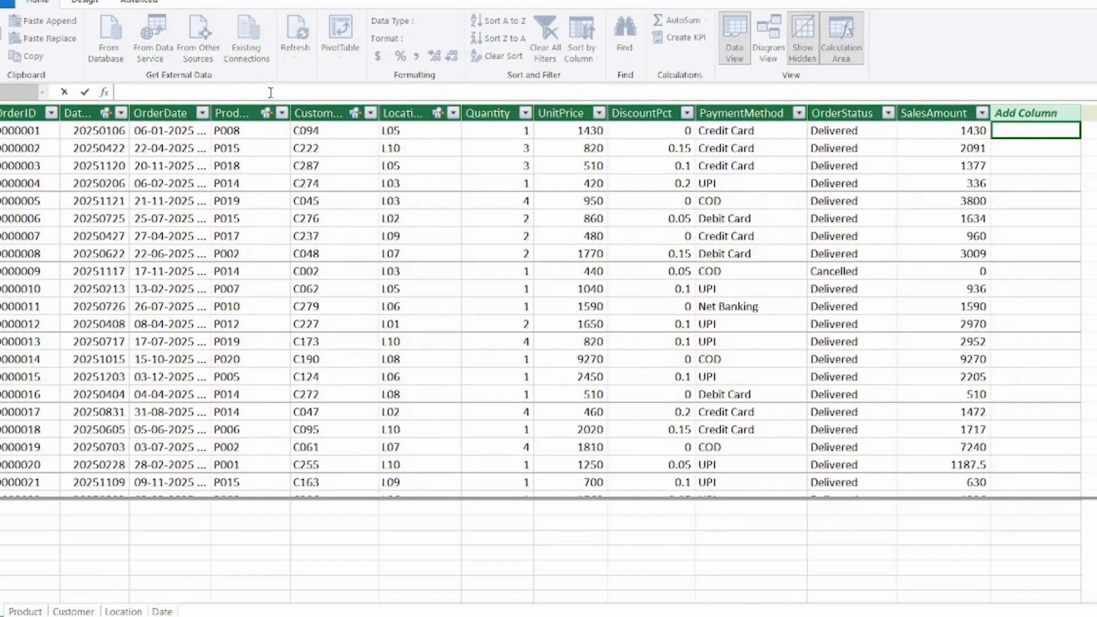
pyautogui.write('=[Quan')
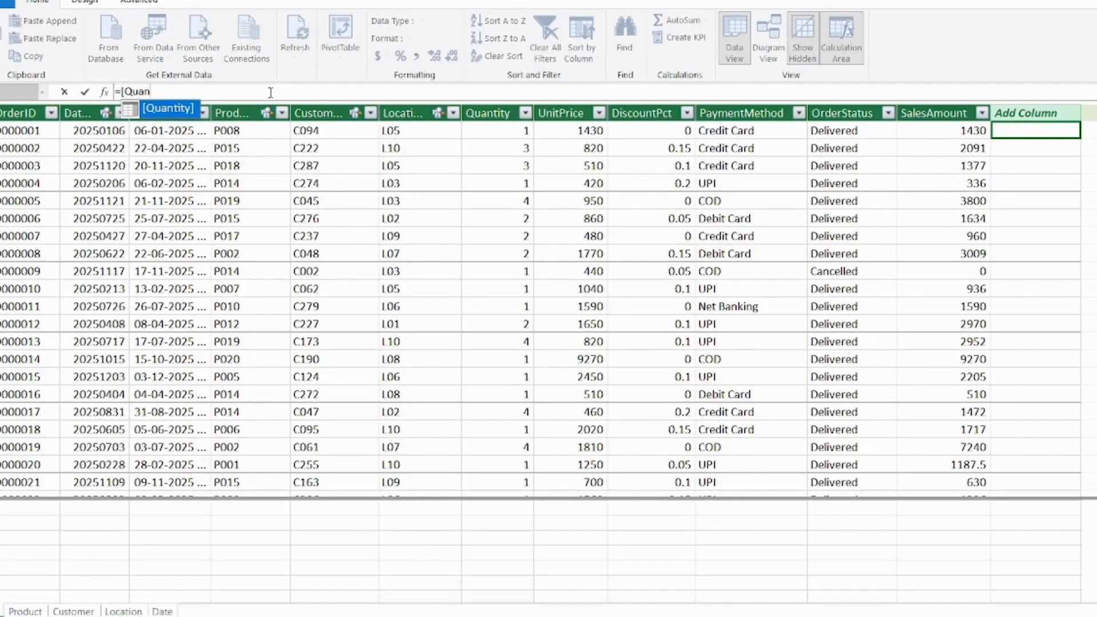
pyautogui.write('tity')
pyautogui.doubleClick(171, 110)
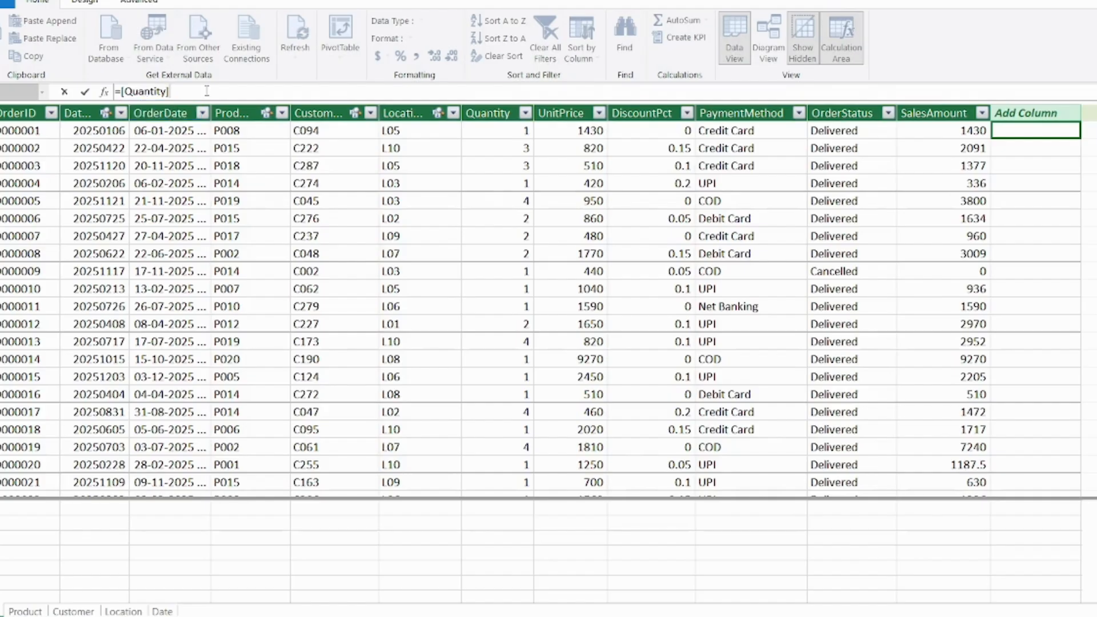
pyautogui.write('*')
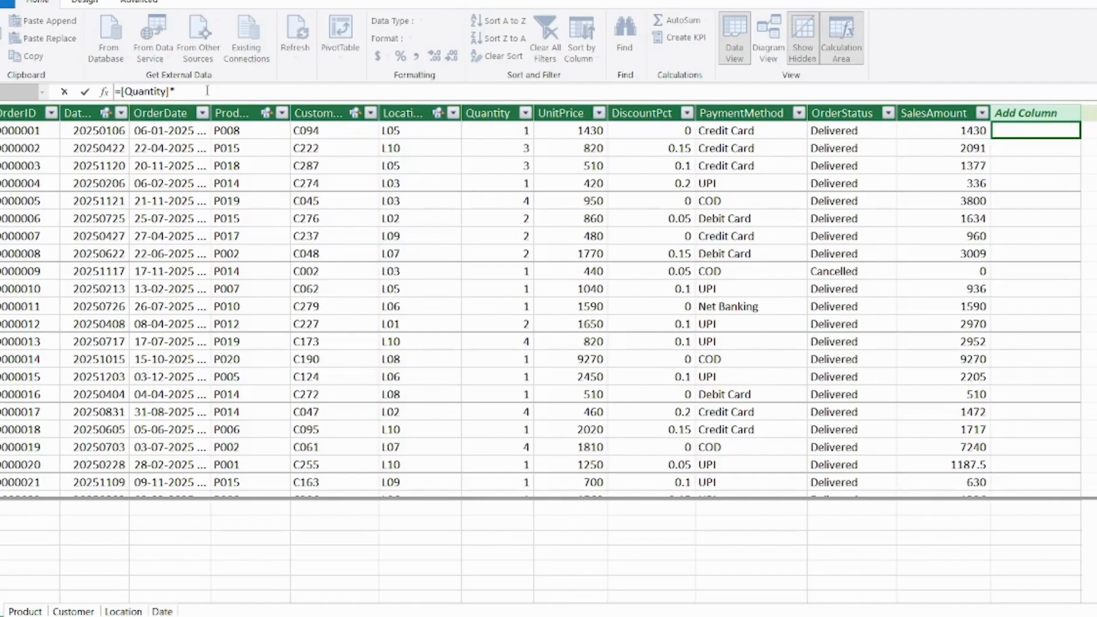
pyautogui.write('[Unit')
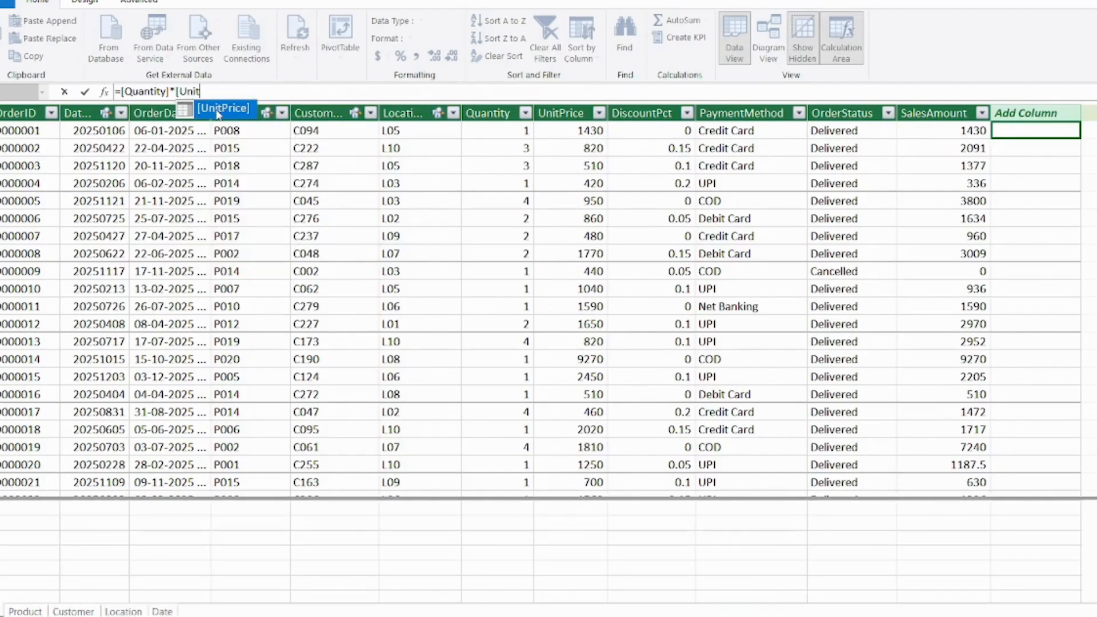
pyautogui.doubleClick(219, 114)
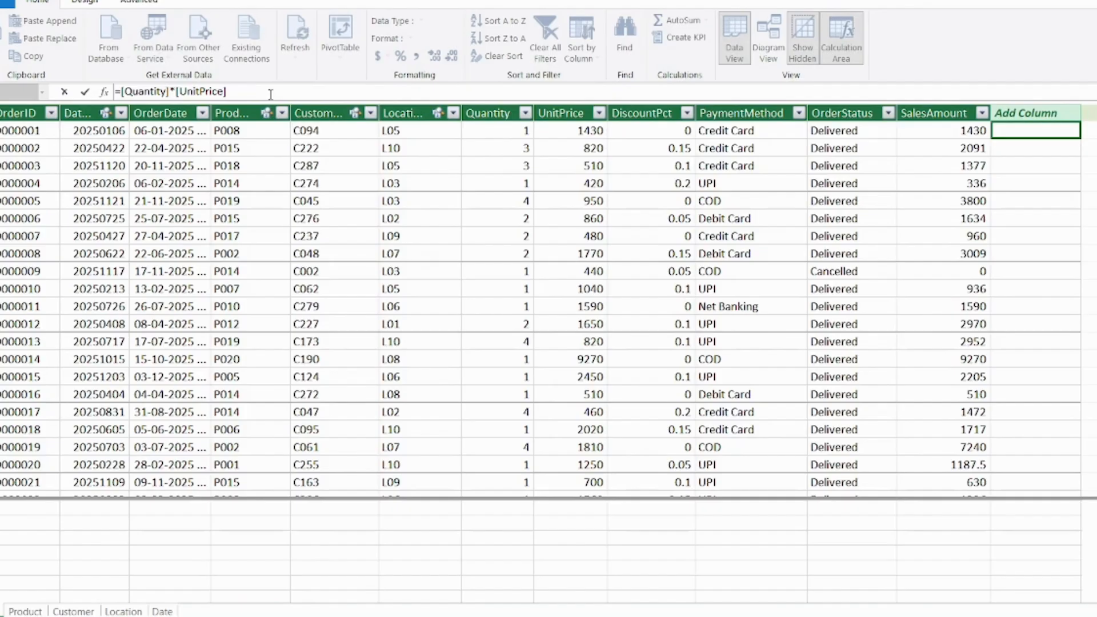
pyautogui.write('*(1-')
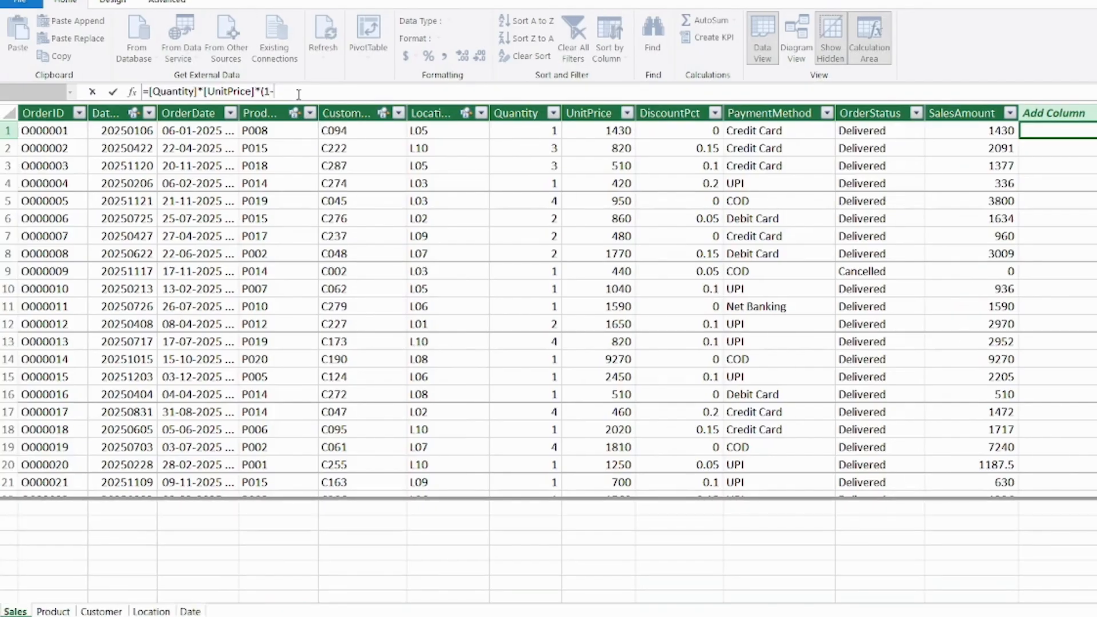
pyautogui.write('[DiscountPct])')
pyautogui.press('Return')
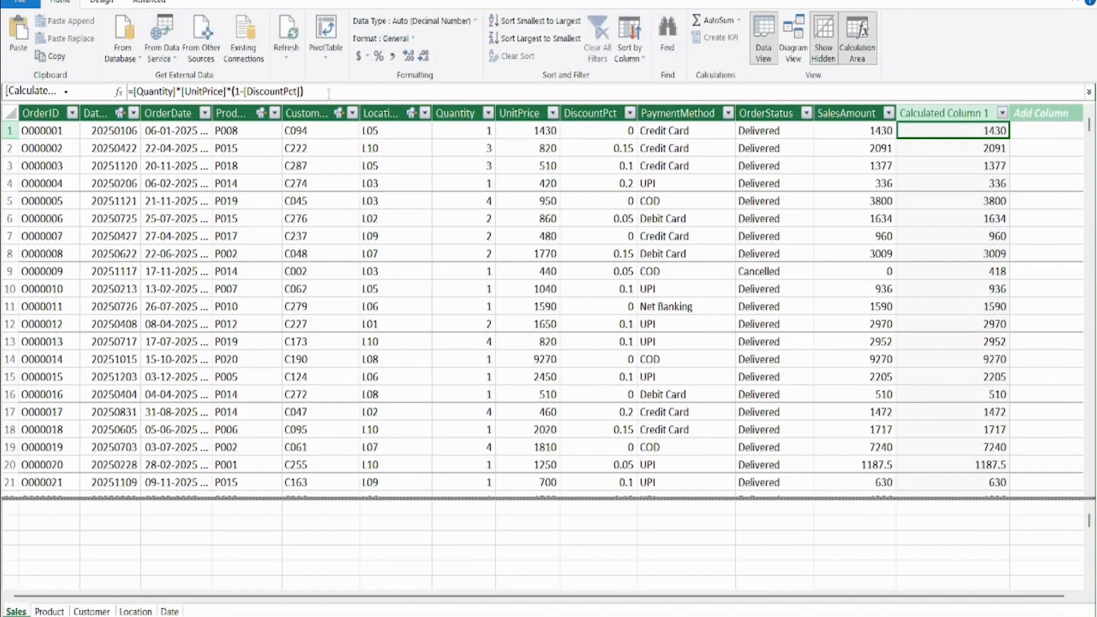
# - Rename the new calculated column after SalesAmount as Revenue
pyautogui.doubleClick(951, 113)
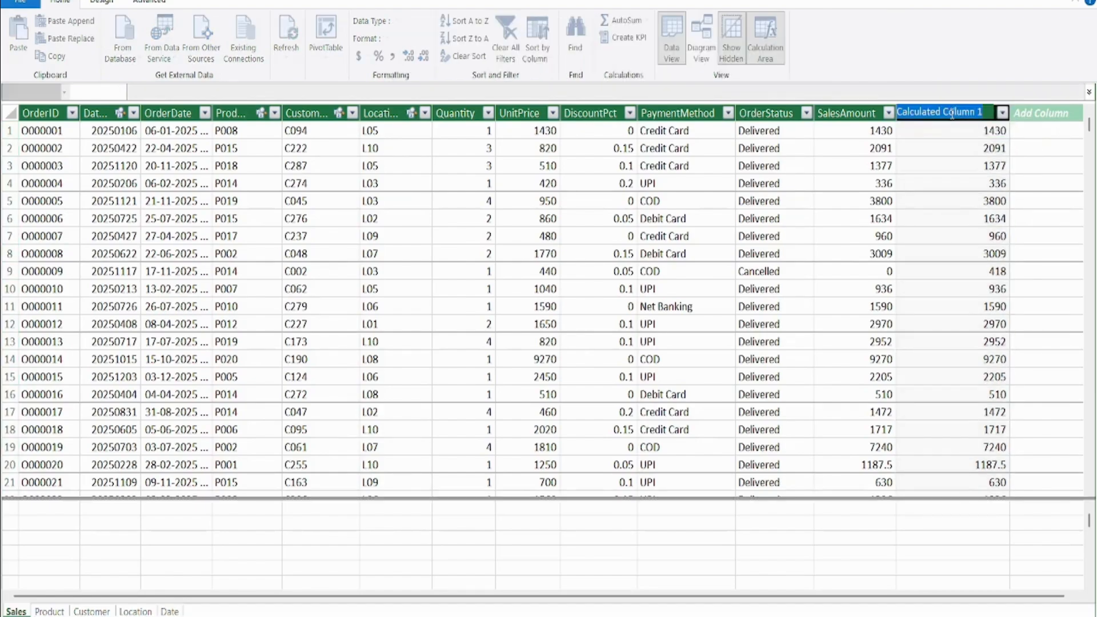
pyautogui.write('Revenue')
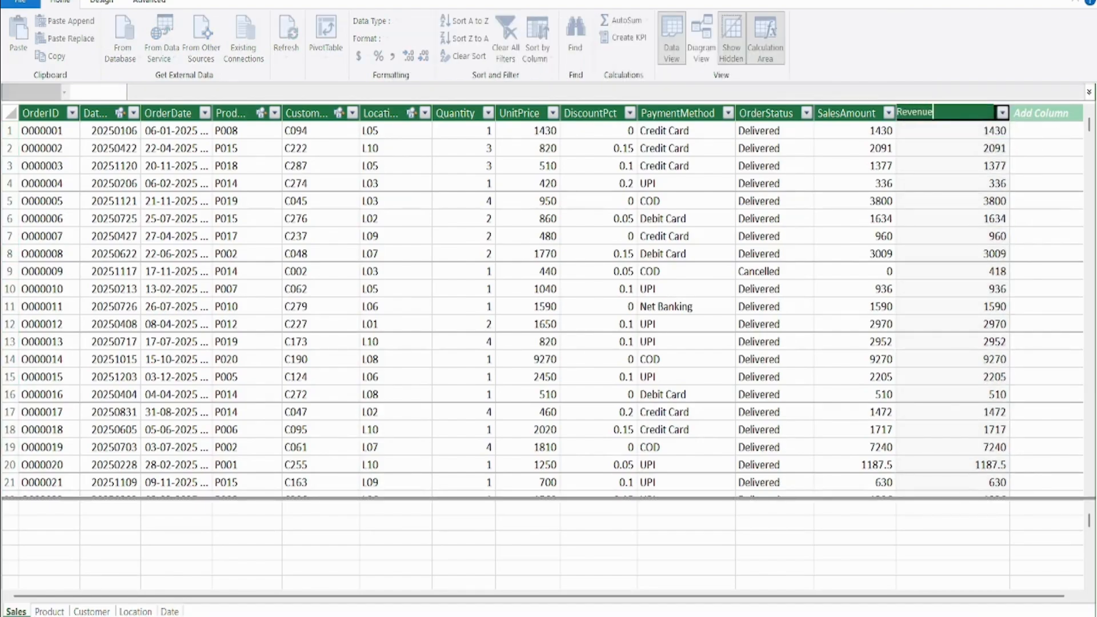
pyautogui.click(934, 128)
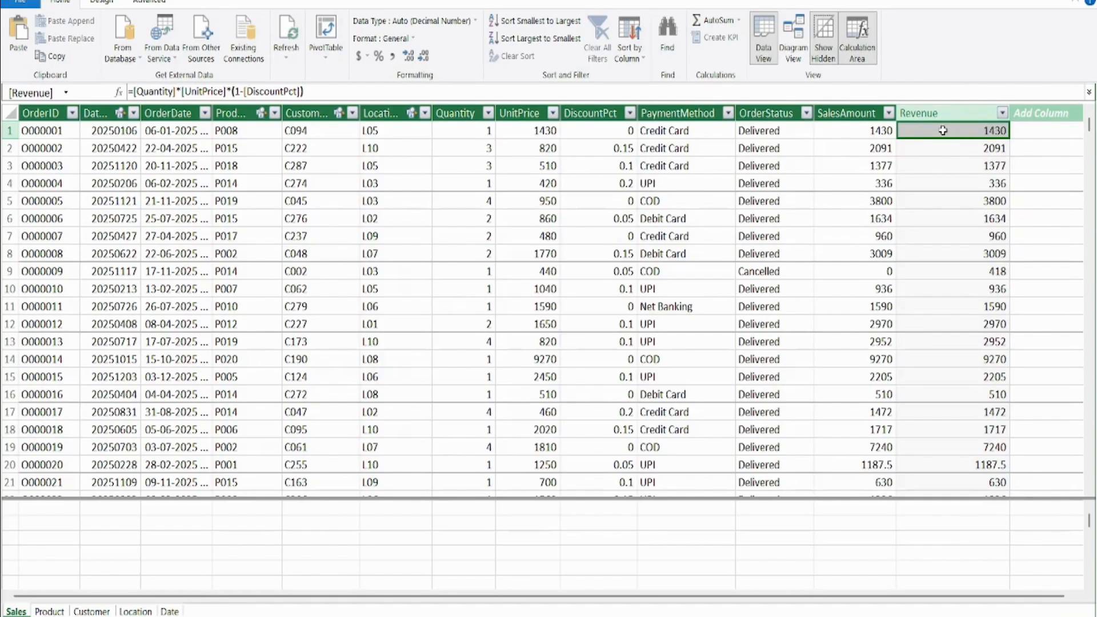
# - Add a Sales column named Discrepancy with the formula =[Revenue]-[SalesAmount]
pyautogui.doubleClick(1041, 115)
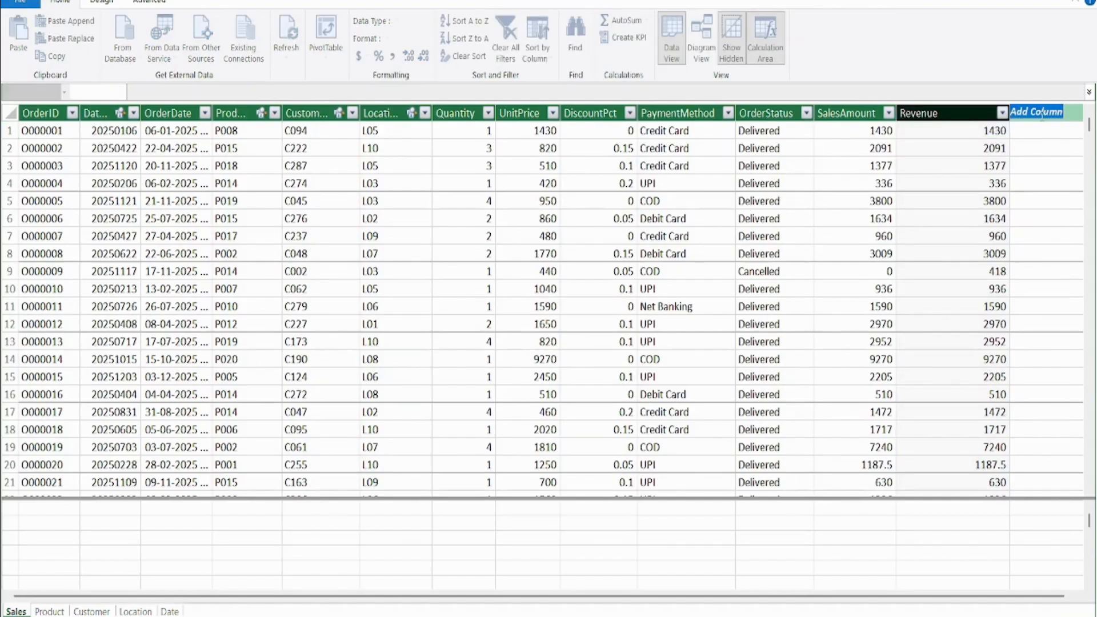
pyautogui.write('Disc')
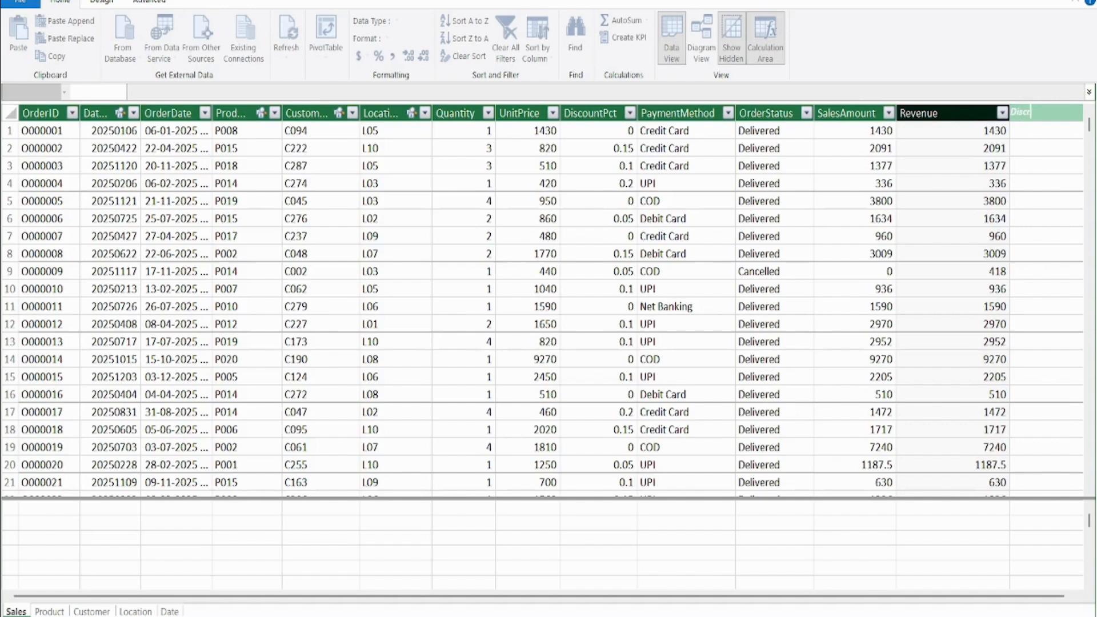
pyautogui.write('repancy')
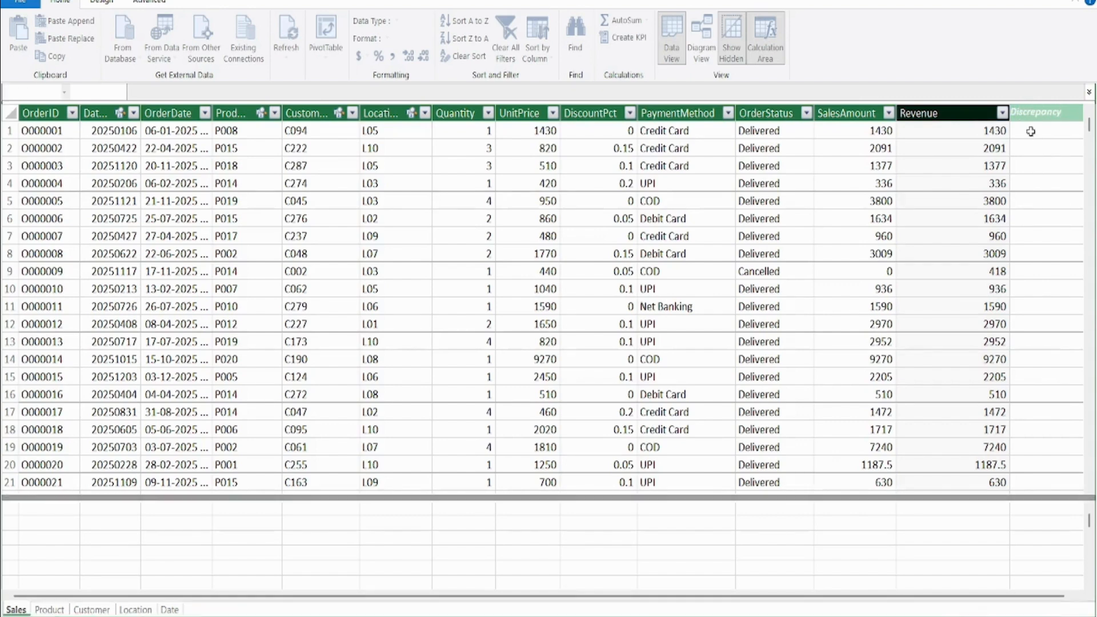
pyautogui.click(1031, 132)
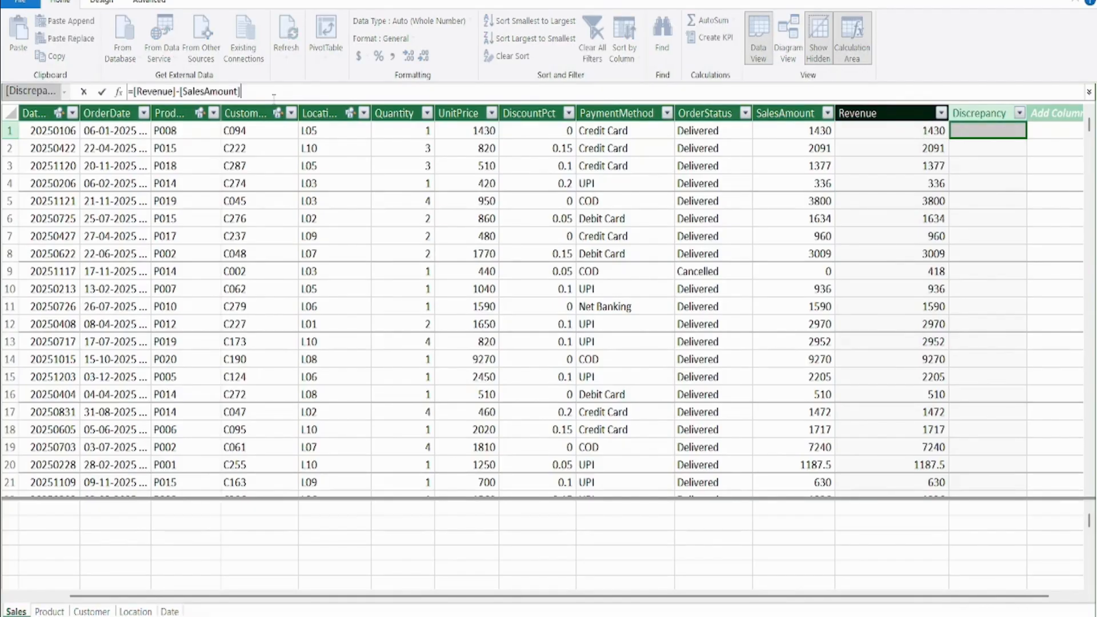
pyautogui.press('Return')
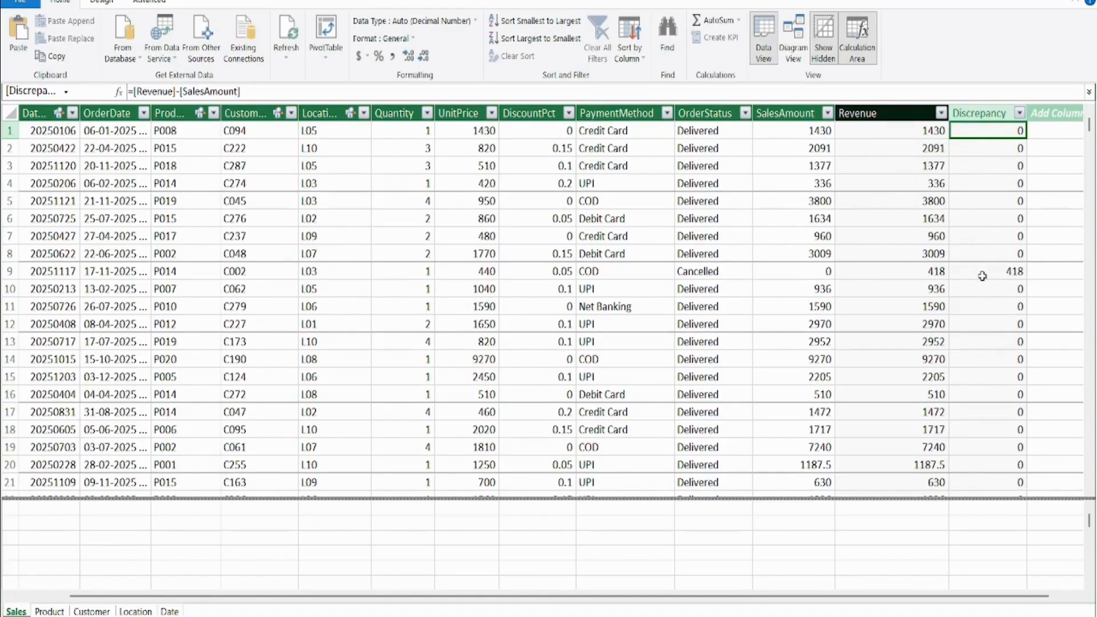
# - Filter the Discrepancy column to exclude 0 and examine the rows where Revenue differs from SalesAmount
pyautogui.click(1019, 114)
pyautogui.click(869, 252)
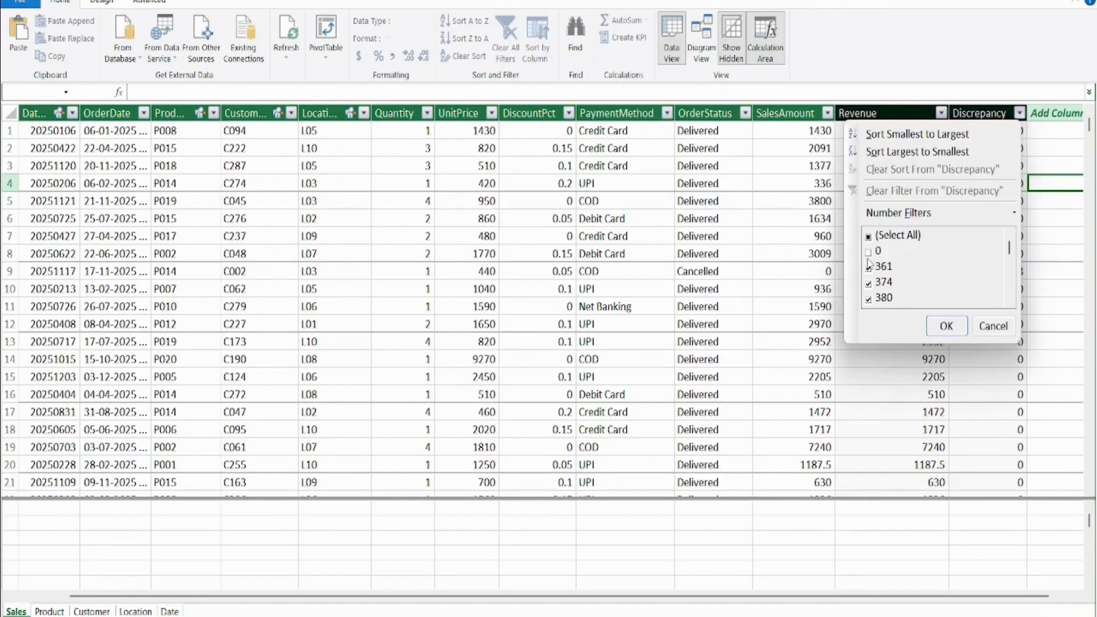
pyautogui.click(947, 327)
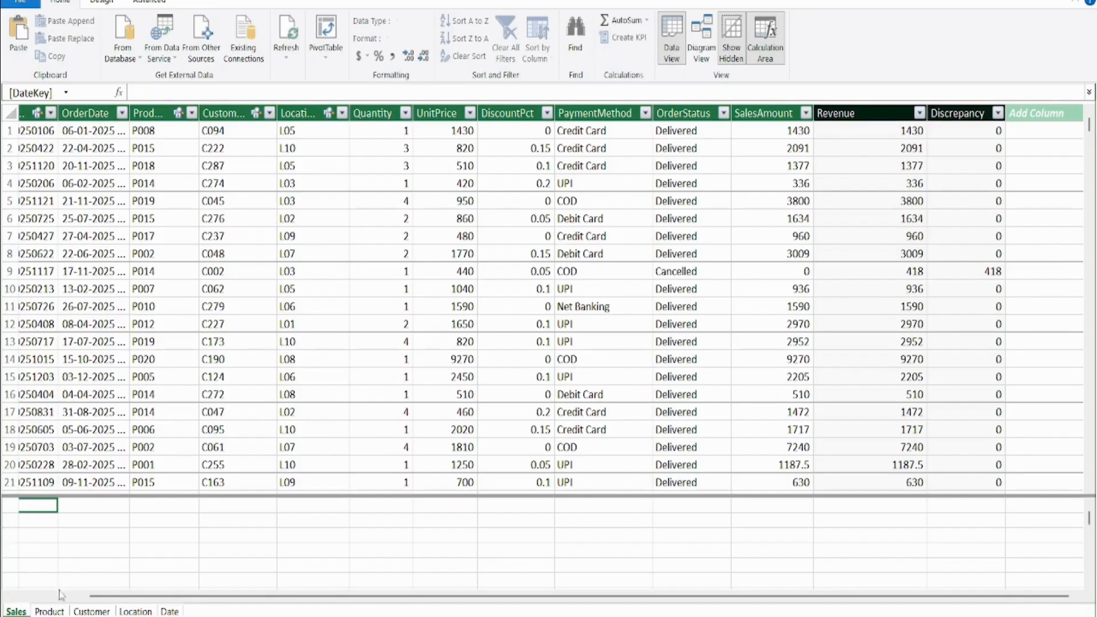
# - Add a calculated column to Sales that brings in each product's cost with =RELATED('Product'[UnitCost])
pyautogui.click(49, 612)
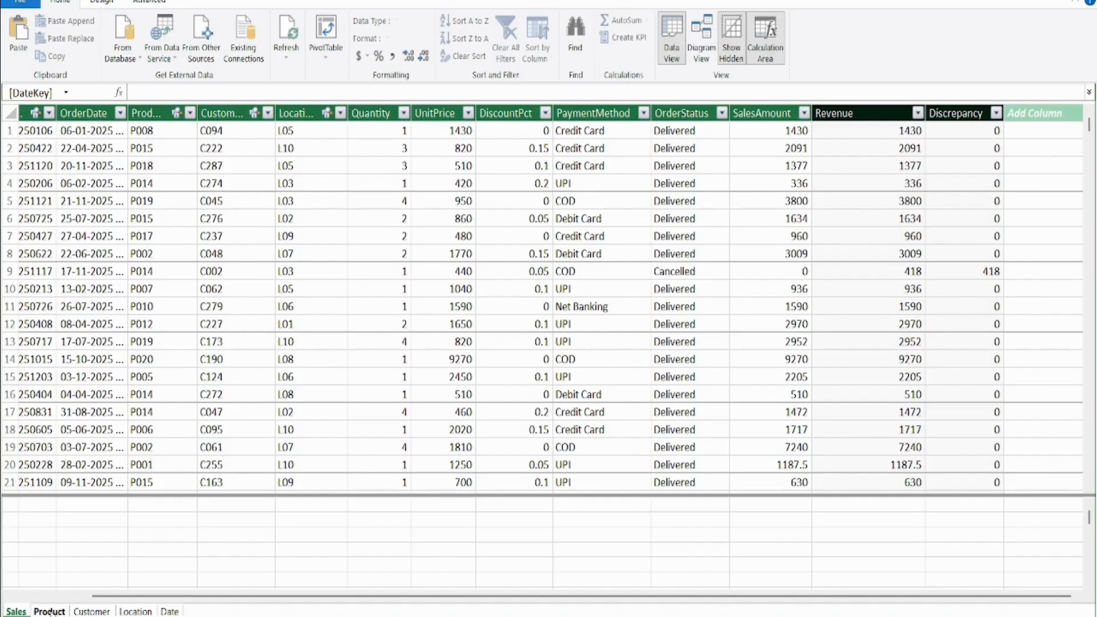
pyautogui.click(1073, 112)
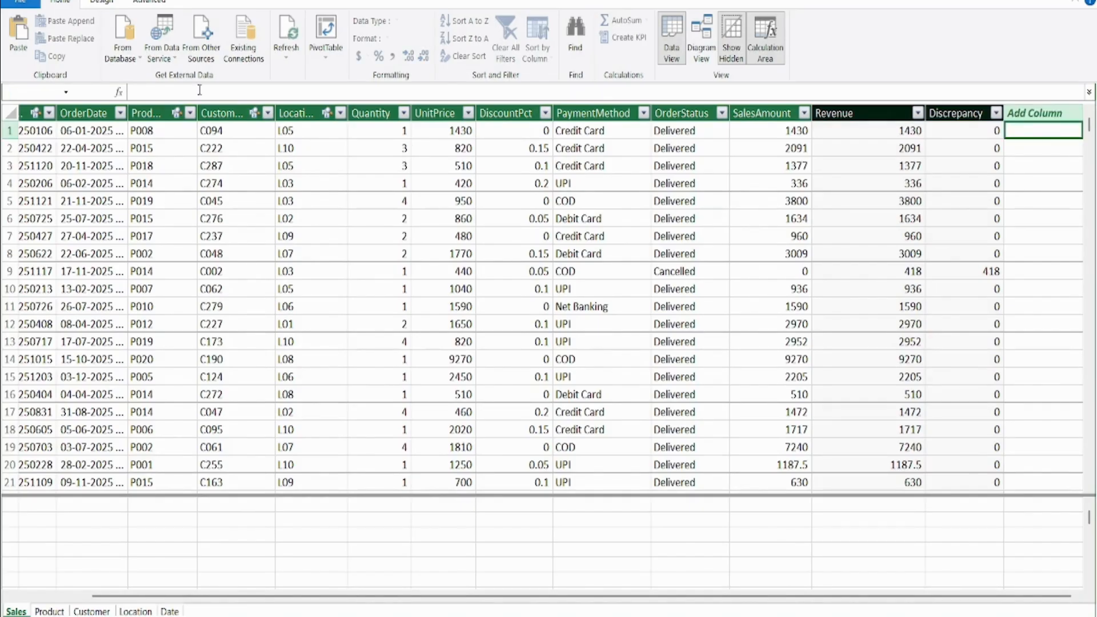
pyautogui.click(199, 90)
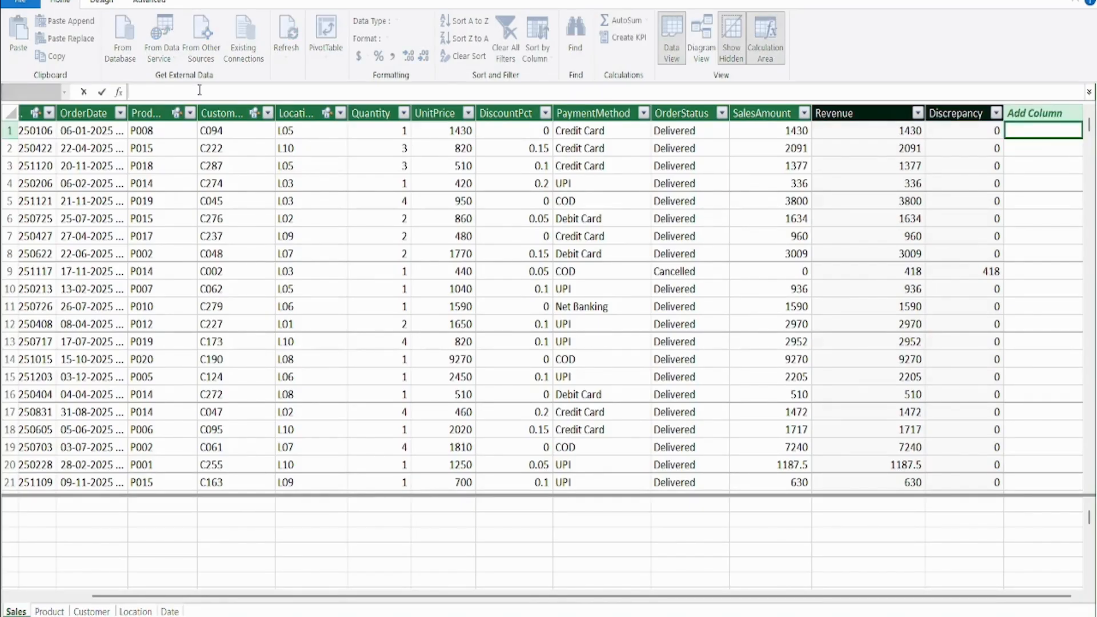
pyautogui.write('=R')
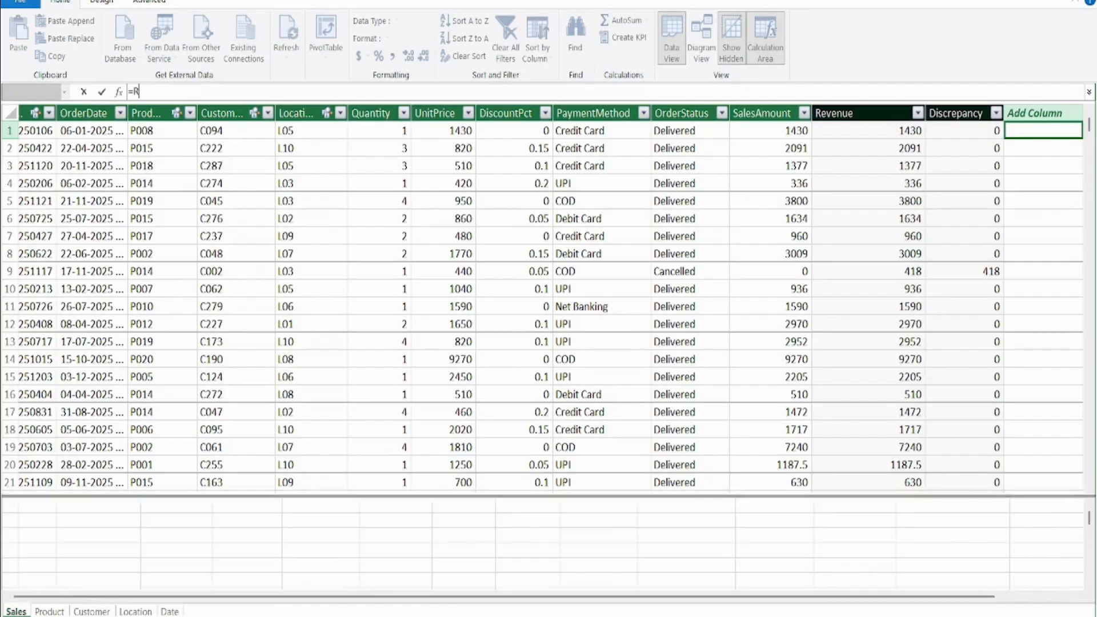
pyautogui.write('ELATED(PRE')
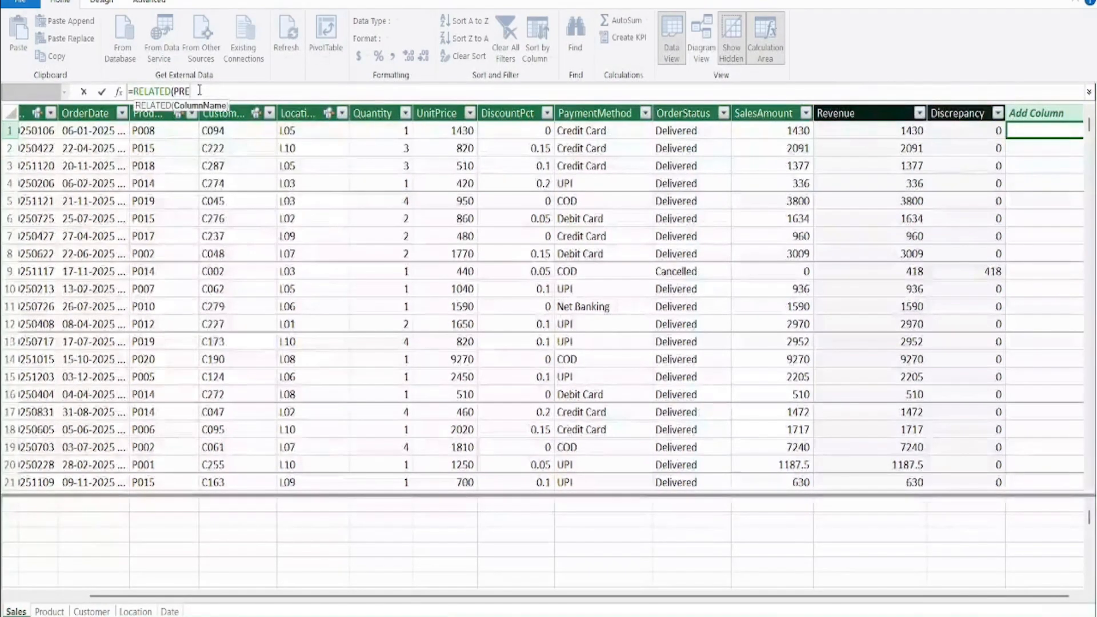
pyautogui.press('BackSpace')
pyautogui.write('ODUC')
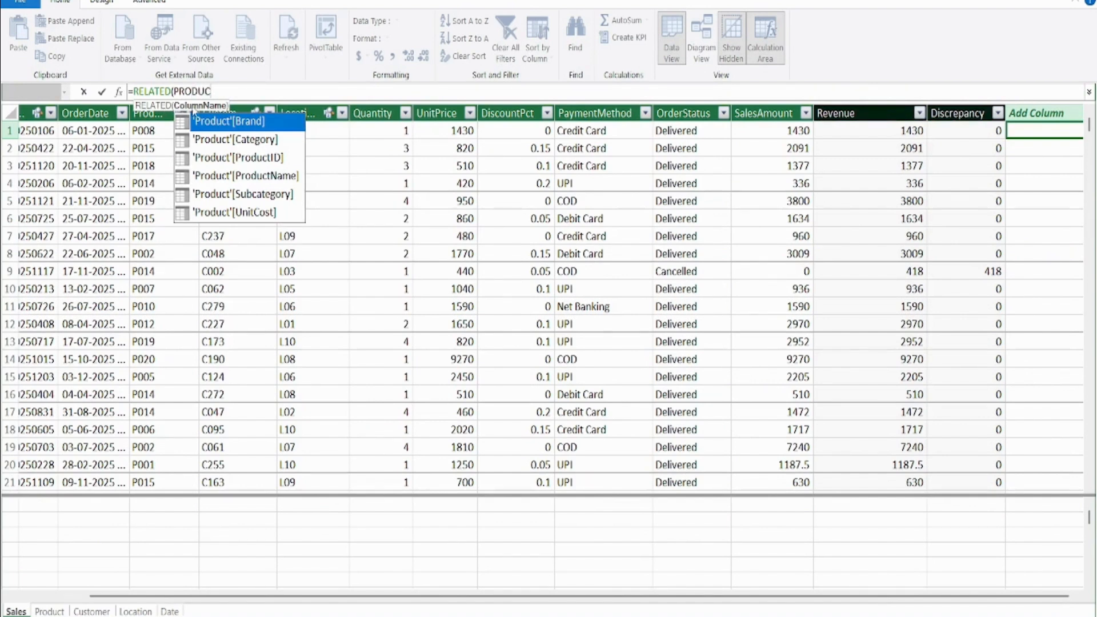
pyautogui.doubleClick(248, 212)
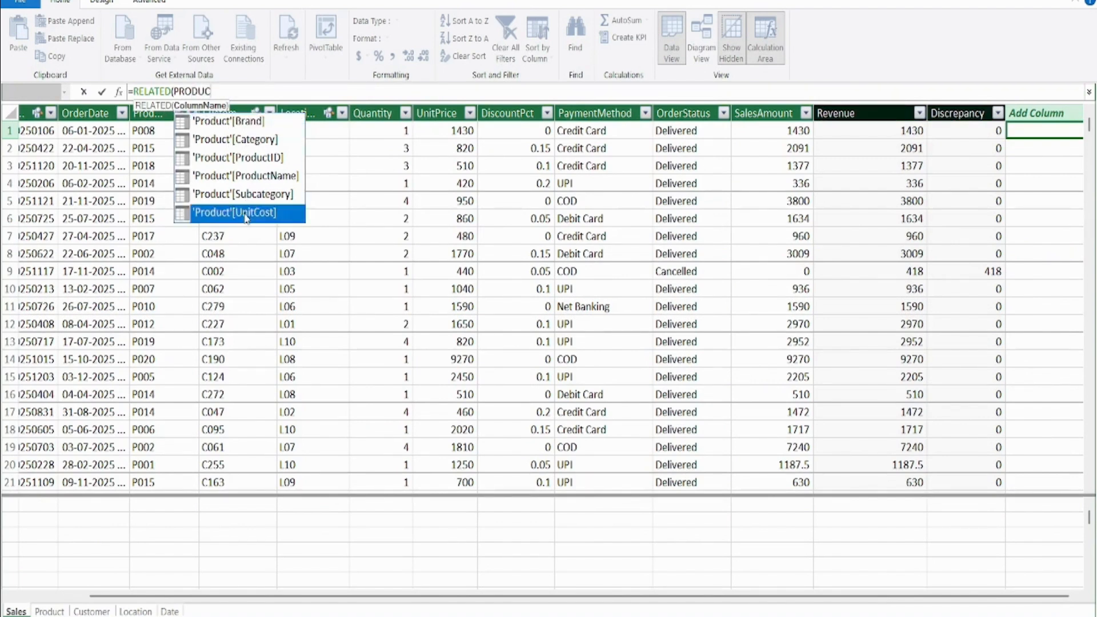
pyautogui.write(')')
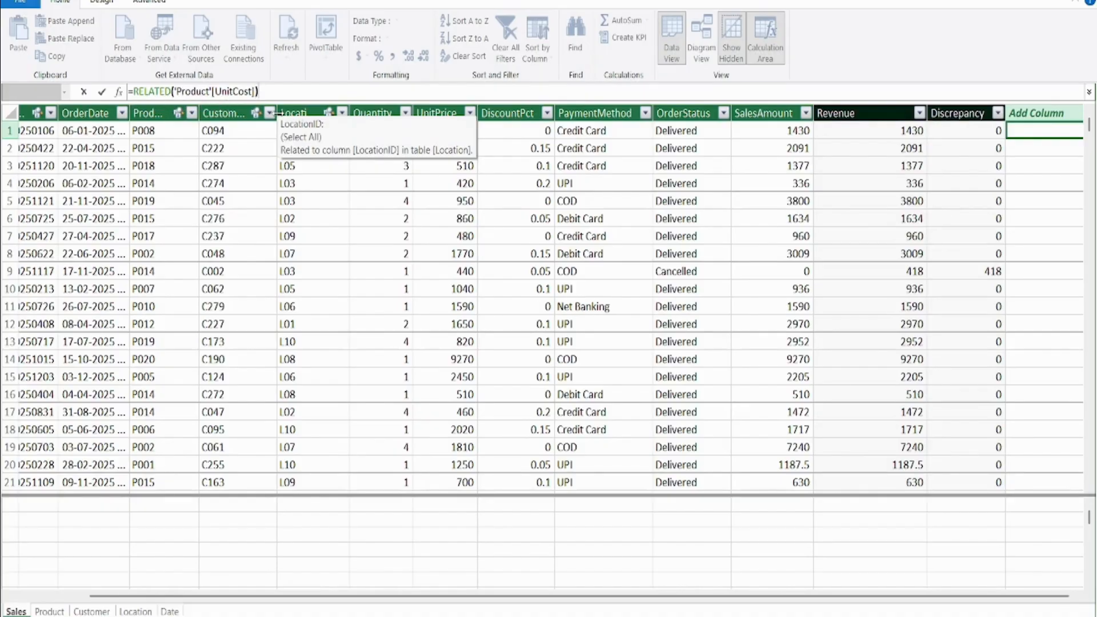
pyautogui.press('Return')
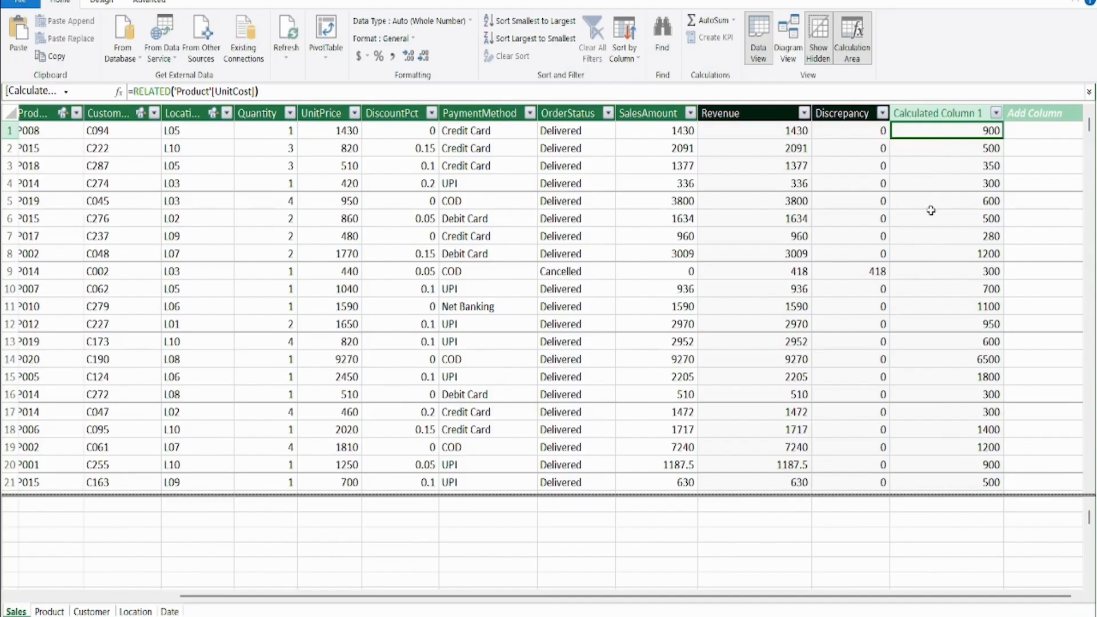
# - Rename the calculated column holding the related product cost as Unit Cost
pyautogui.doubleClick(927, 113)
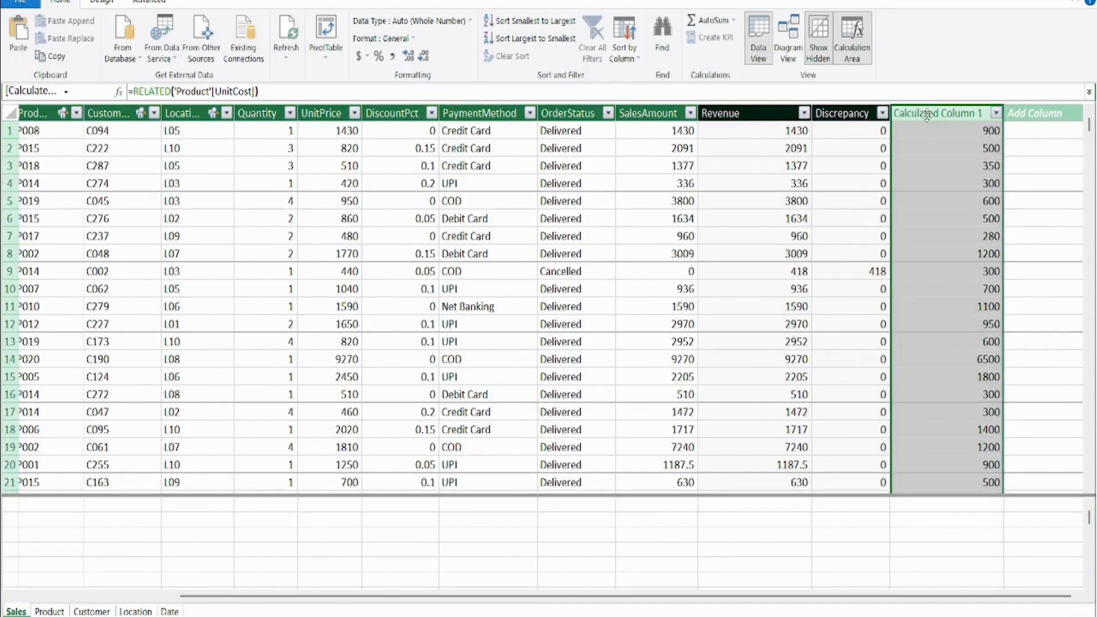
pyautogui.write('Unit Cost')
pyautogui.press('Return')
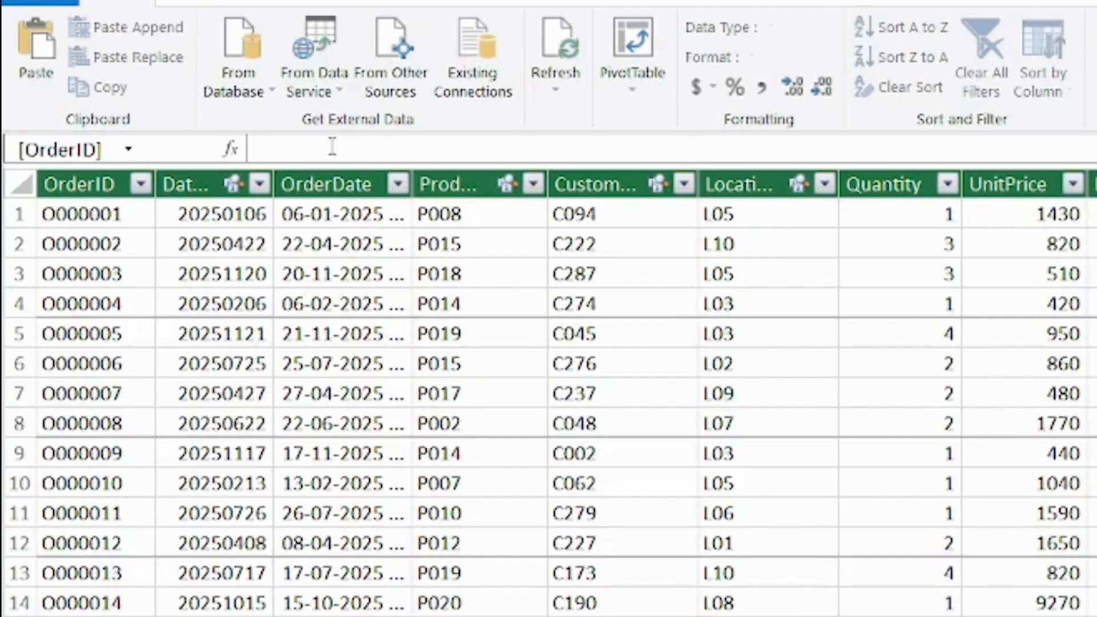
# - Add a Sales measure named Discrepancy Total with the formula =CALCULATE(SUM(Sales[Discrepancy]), Sales[OrderStatus] IN {"Delivered","Shipped"})
pyautogui.click(332, 147)
pyautogui.write('CALCULATE(SUM(Sales[Discrepancy]), Sales[OrderStatus] IN {"Delivered","Shipped"})')
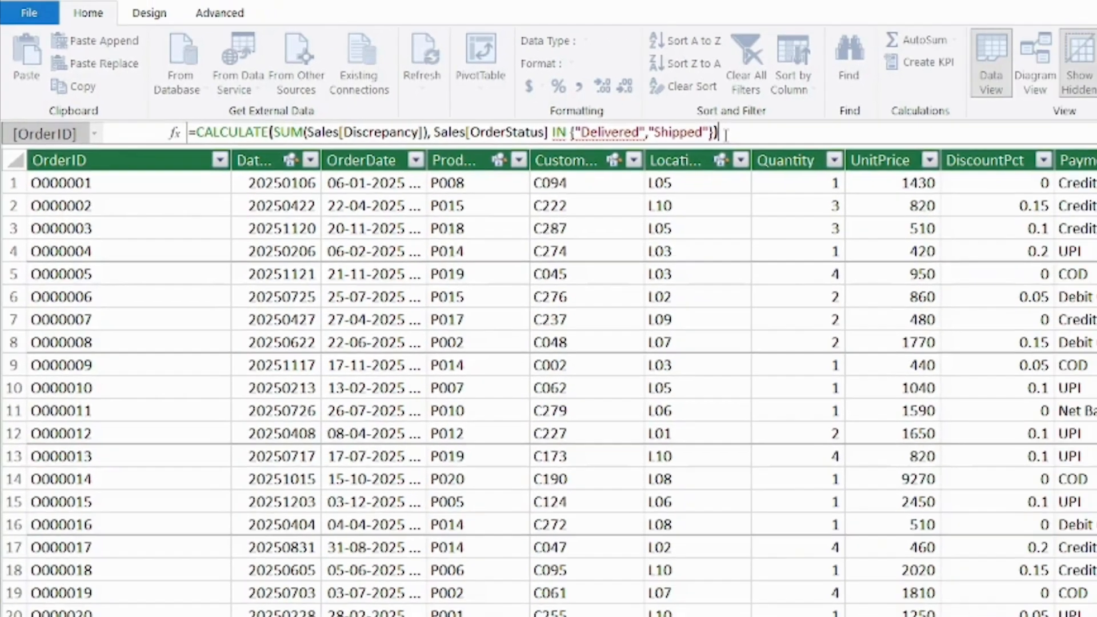
pyautogui.press('Return')
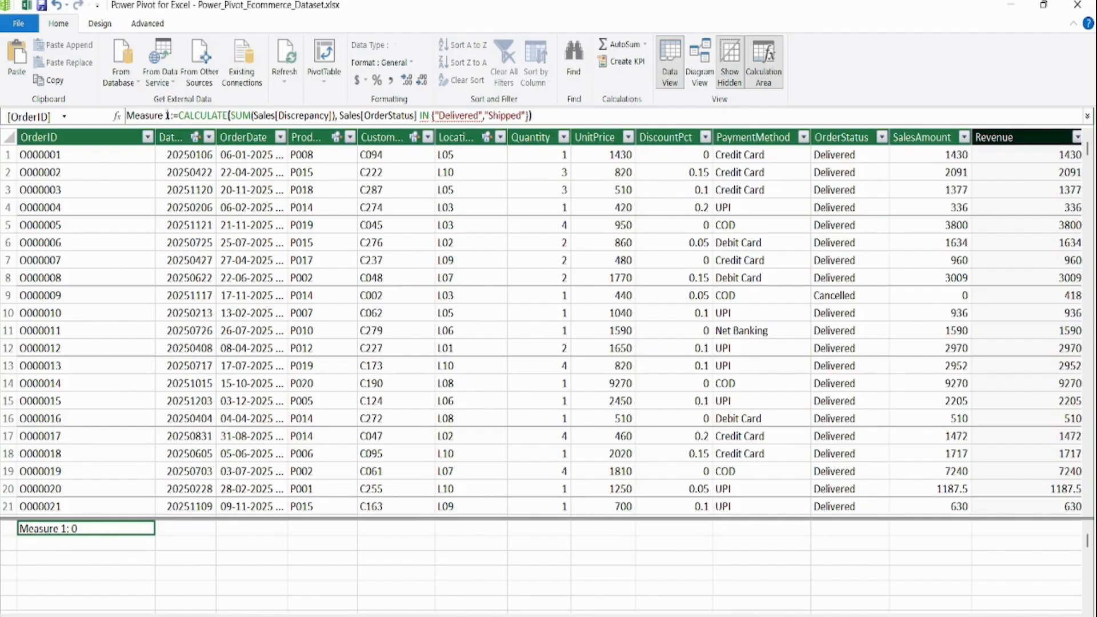
pyautogui.moveTo(167, 115); pyautogui.dragTo(126, 116)
pyautogui.write('Discrepancy Total')
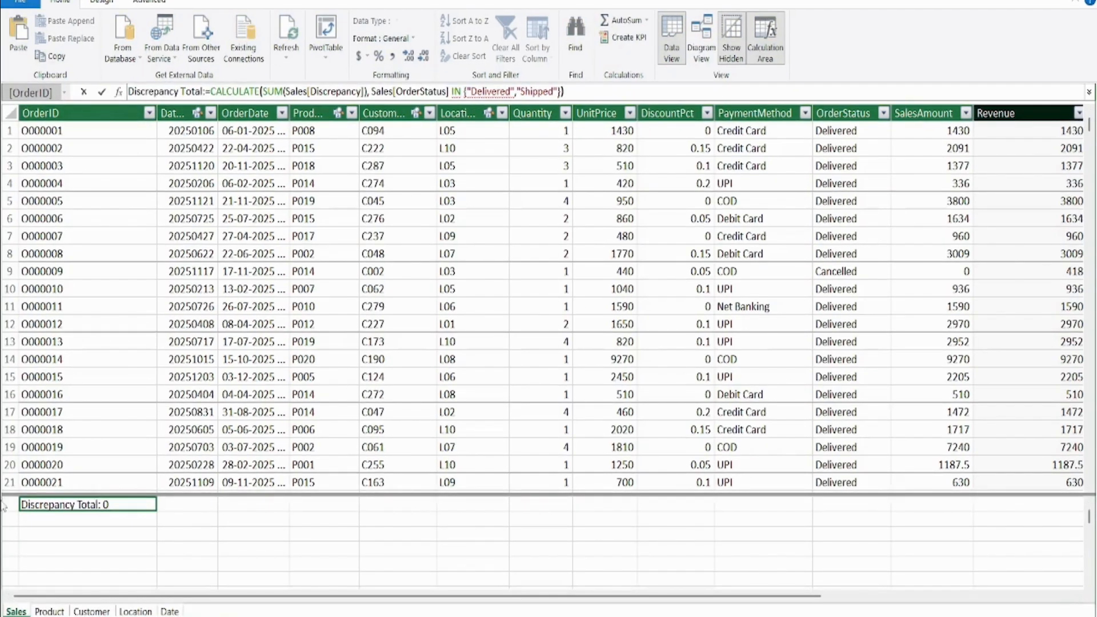
# - Add a Sales measure named Total Profits below Discrepancy Total with =CALCULATE(SUM(Sales[Profits]), Sales[OrderStatus] <> "Cancelled")
pyautogui.moveTo(474, 595); pyautogui.dragTo(723, 598)
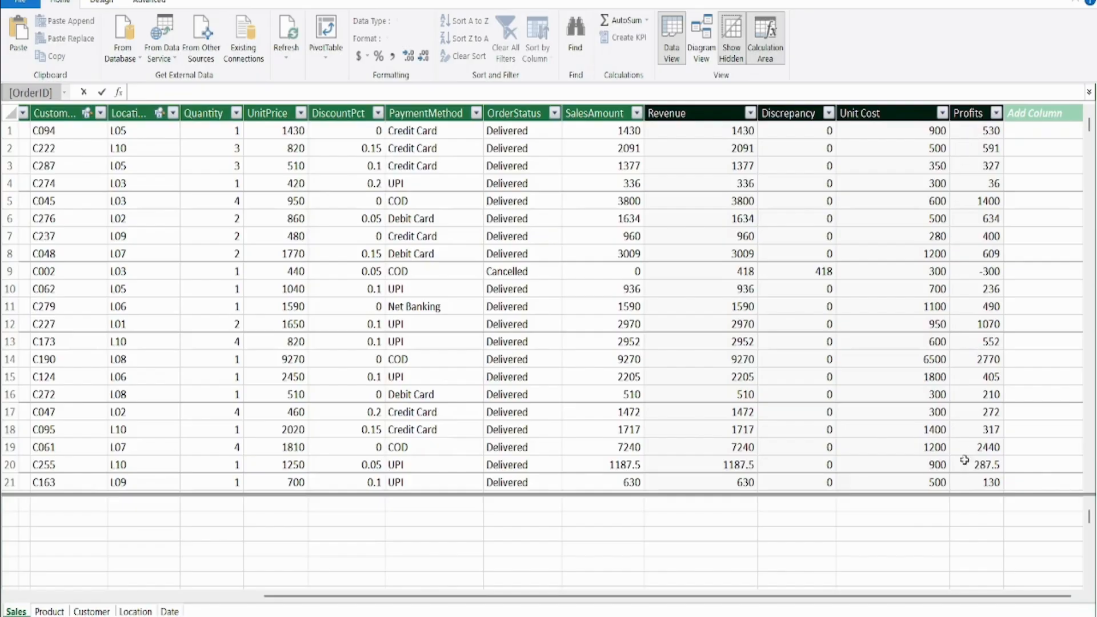
pyautogui.moveTo(741, 596); pyautogui.dragTo(491, 596)
pyautogui.click(47, 519)
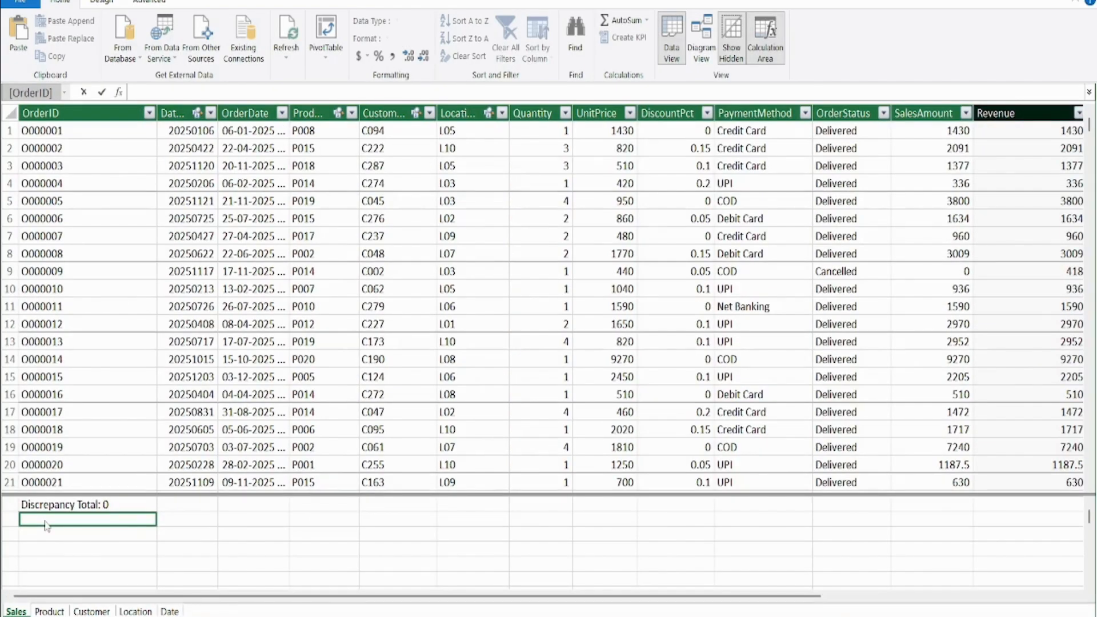
pyautogui.click(164, 92)
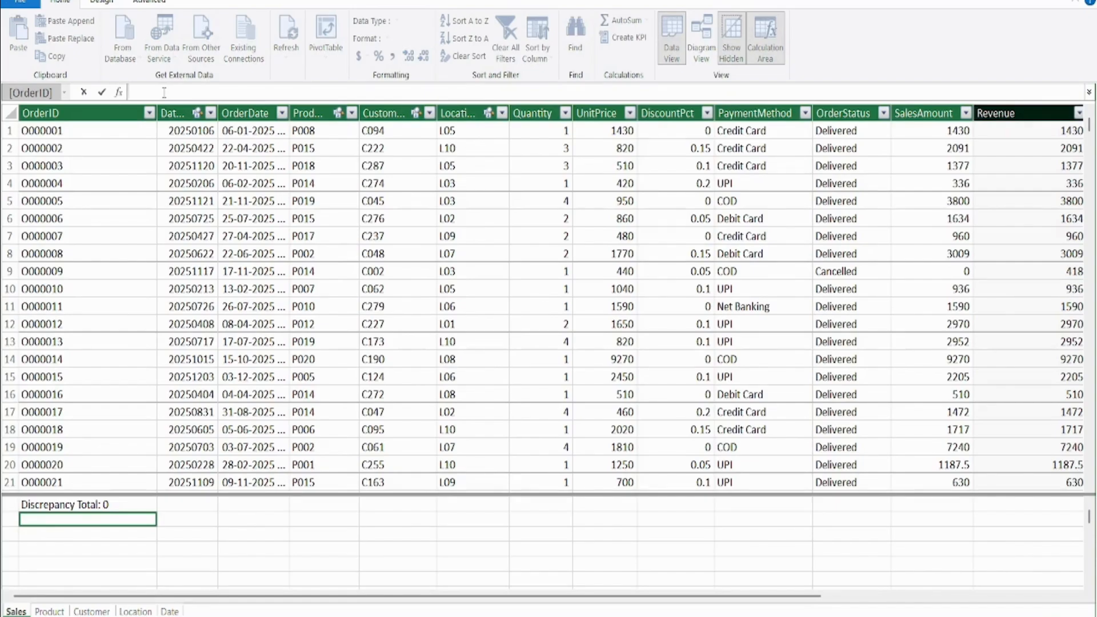
pyautogui.write('=CALCULATE(SUM(Sales[Profits]), Sales[OrderStatus] <> "Cancelled")')
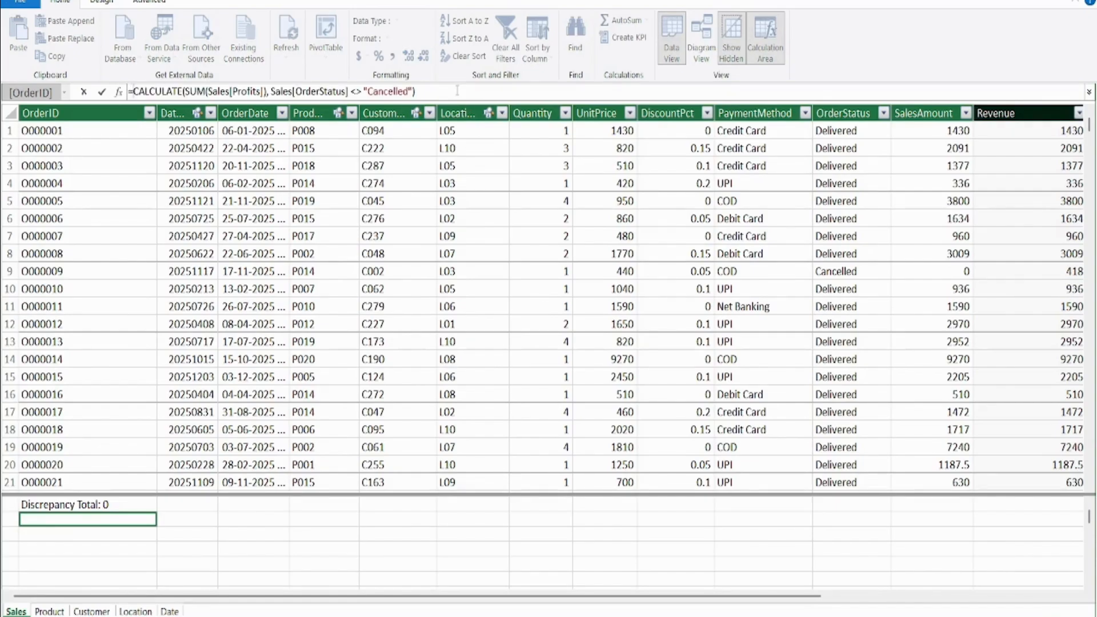
pyautogui.press('Return')
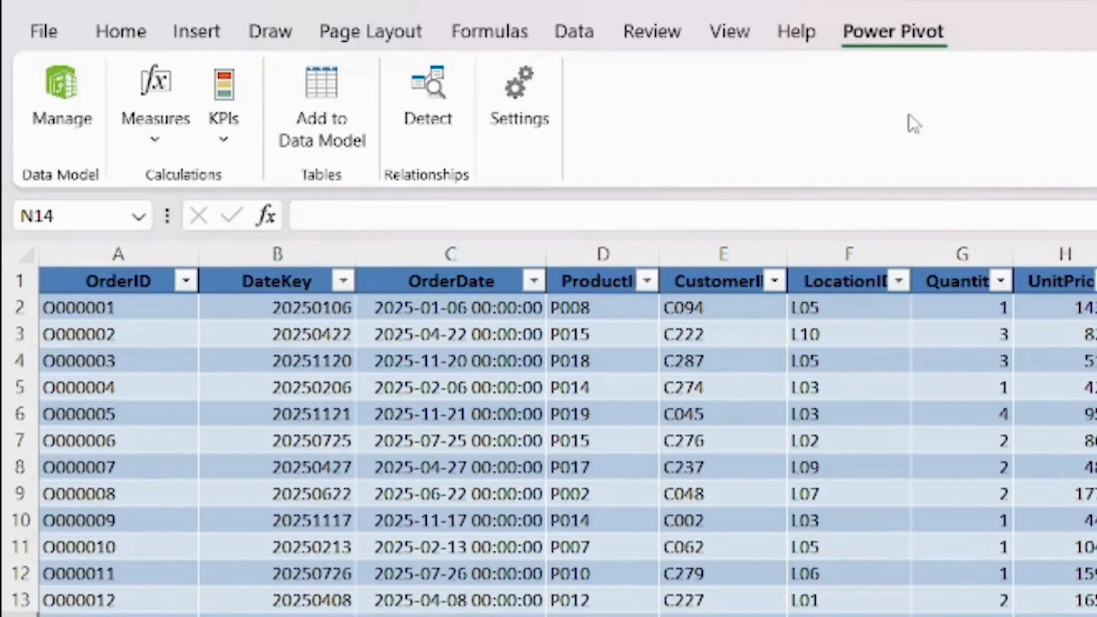
# - Start a new measure on the Sales table from the Excel workbook, named Total Orders with the description "Order Id count"
pyautogui.click(155, 142)
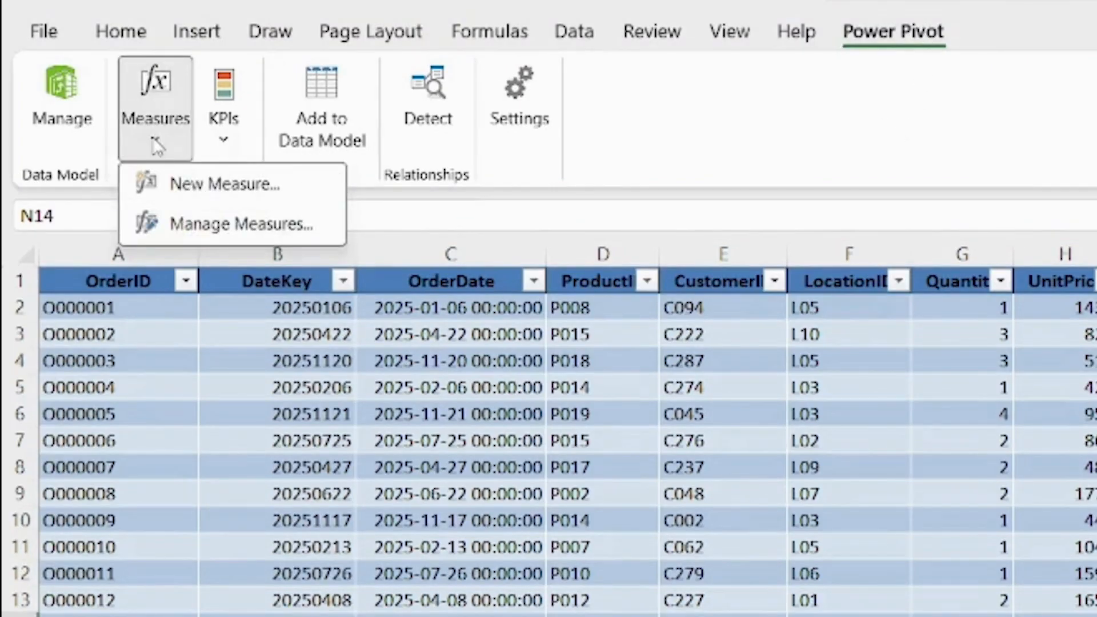
pyautogui.click(233, 186)
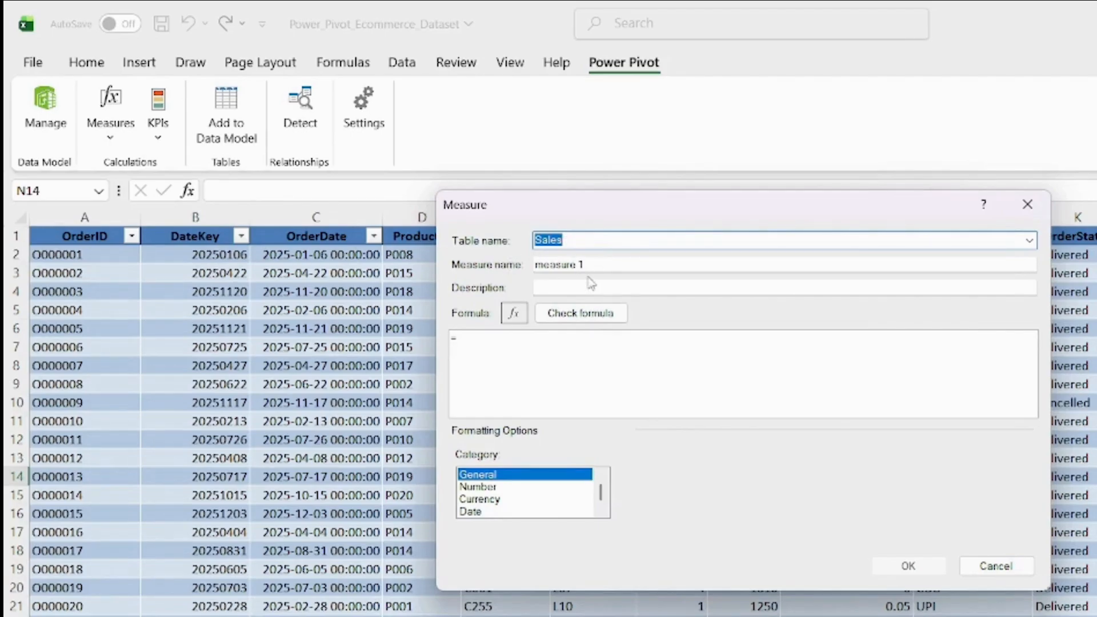
pyautogui.click(599, 263)
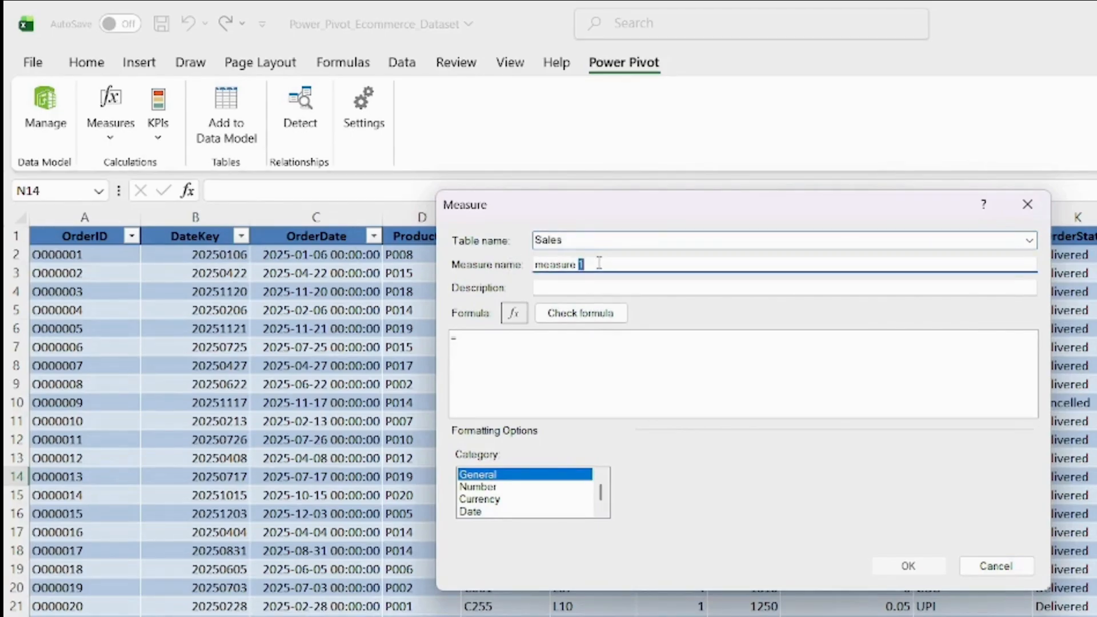
pyautogui.doubleClick(599, 263)
pyautogui.press('BackSpace')
pyautogui.press('BackSpace')
pyautogui.press('BackSpace')
pyautogui.press('BackSpace')
pyautogui.press('BackSpace')
pyautogui.press('BackSpace')
pyautogui.press('BackSpace')
pyautogui.press('BackSpace')
pyautogui.press('BackSpace')
pyautogui.write('Total Orders')
pyautogui.click(615, 286)
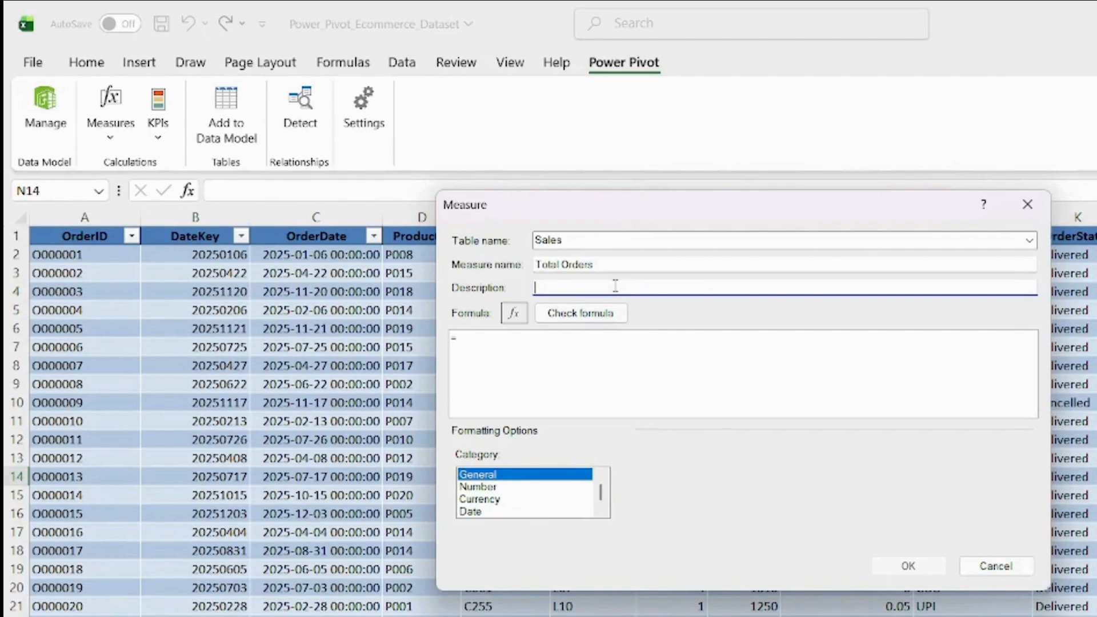
pyautogui.write('Order Id count')
# - Give the Total Orders measure the formula =DISTINCTCOUNT(Sales[OrderID]), format it as a decimal number with 0 decimal places, and save it
pyautogui.click(541, 348)
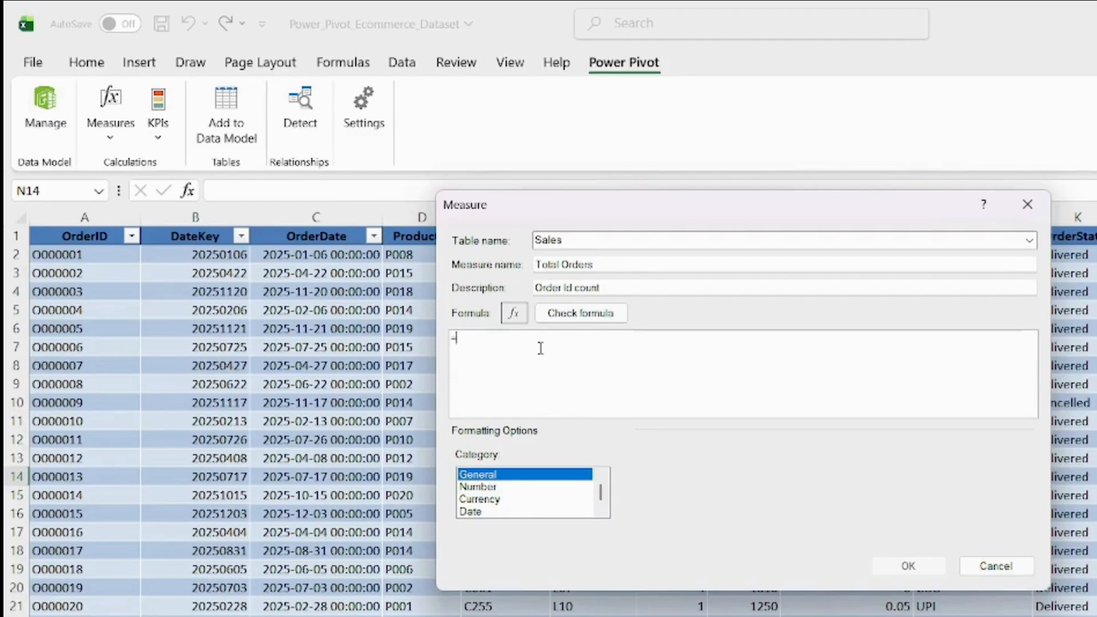
pyautogui.write('DISTINCTCOUNT(')
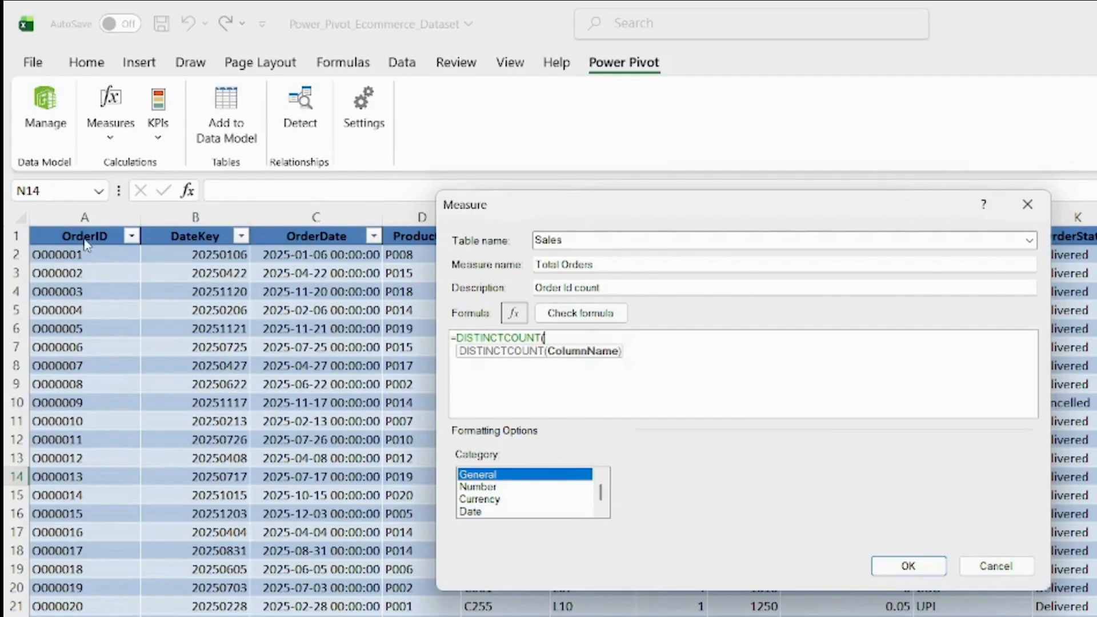
pyautogui.write('Sale')
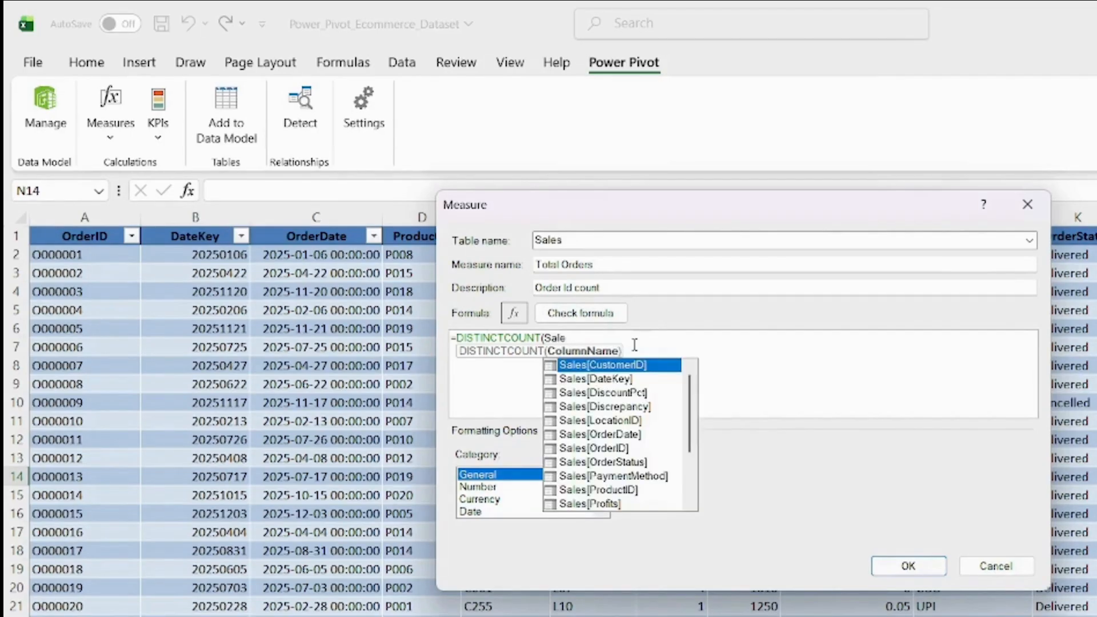
pyautogui.doubleClick(618, 448)
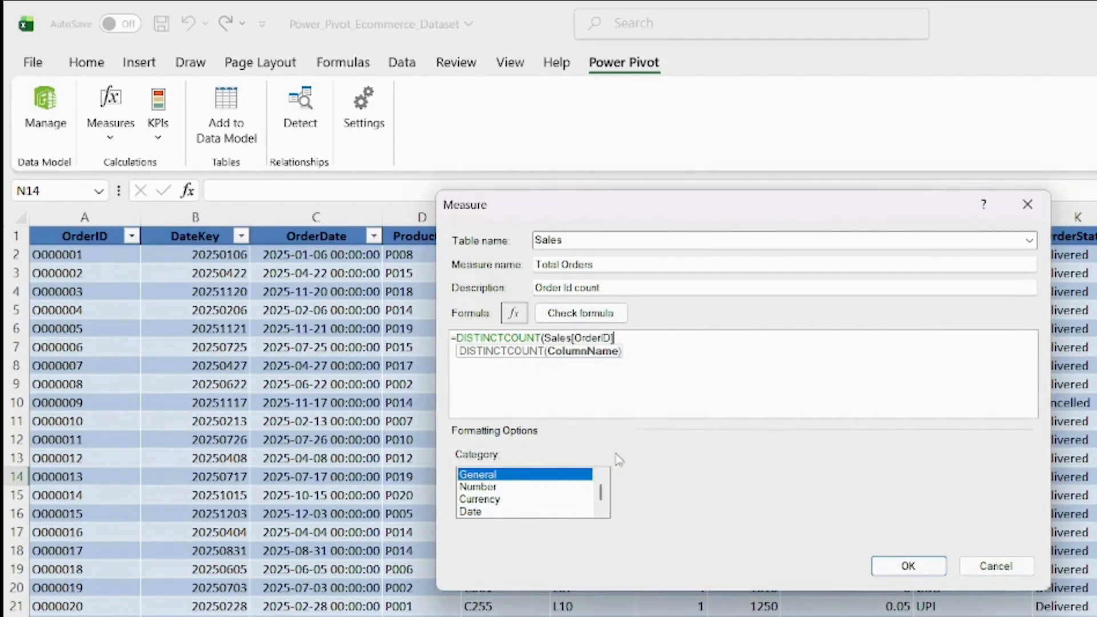
pyautogui.write(')')
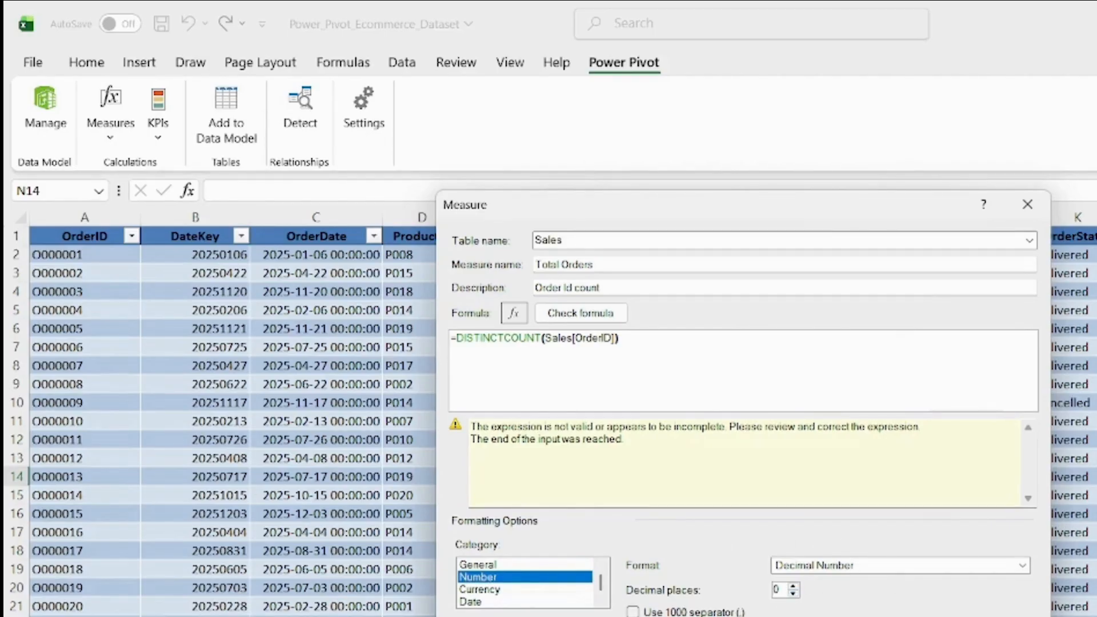
pyautogui.press('Return')
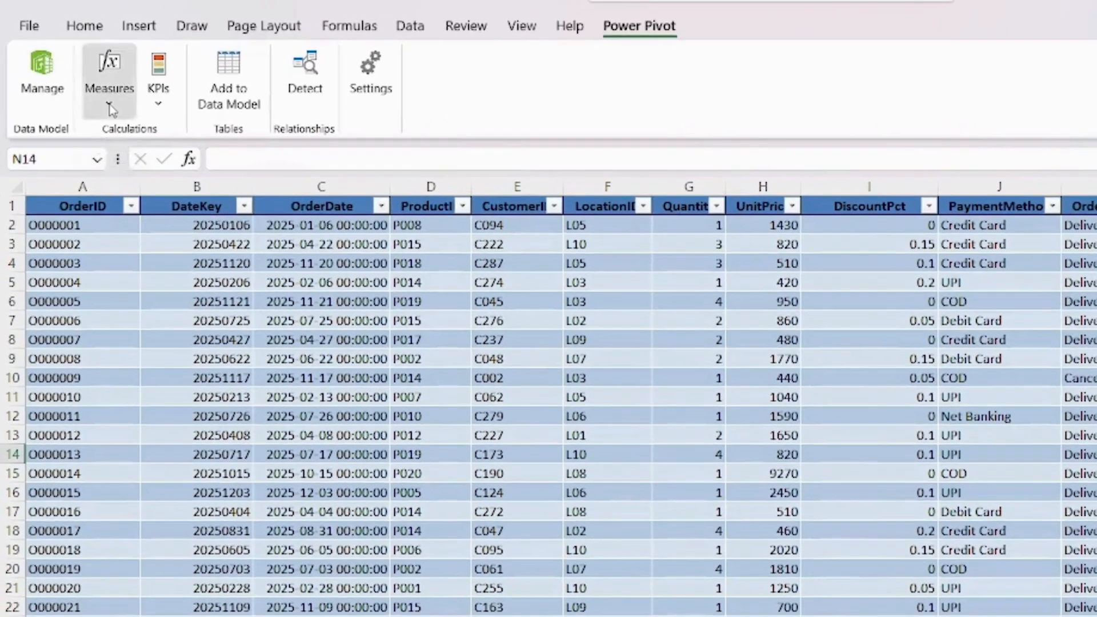
# - Examine the existing measures and the definition of Total Orders without changing it
pyautogui.click(109, 106)
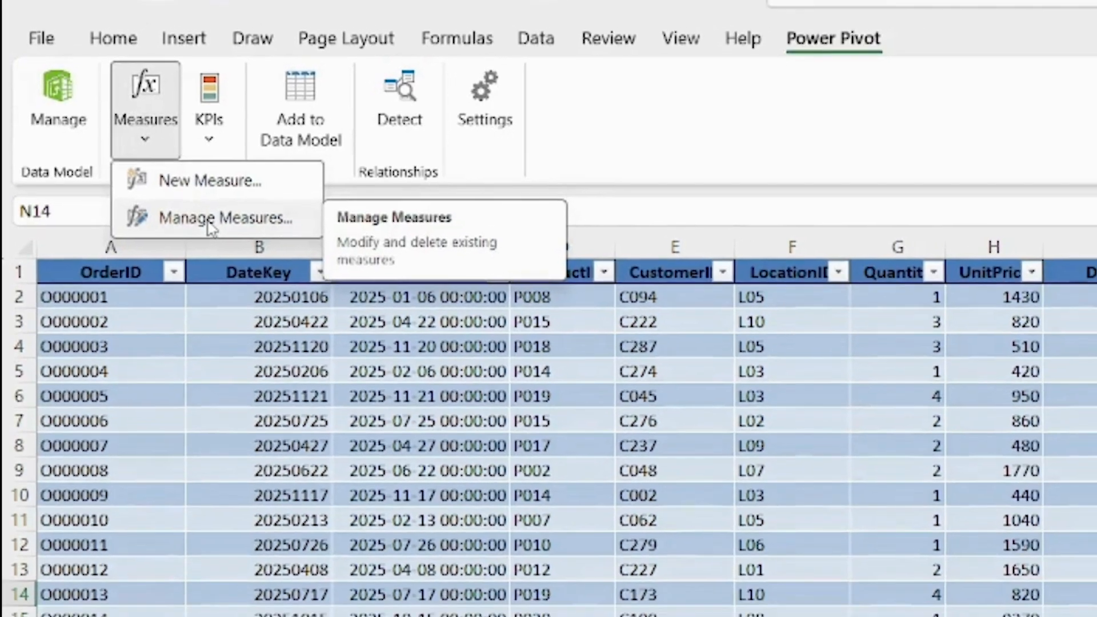
pyautogui.click(224, 230)
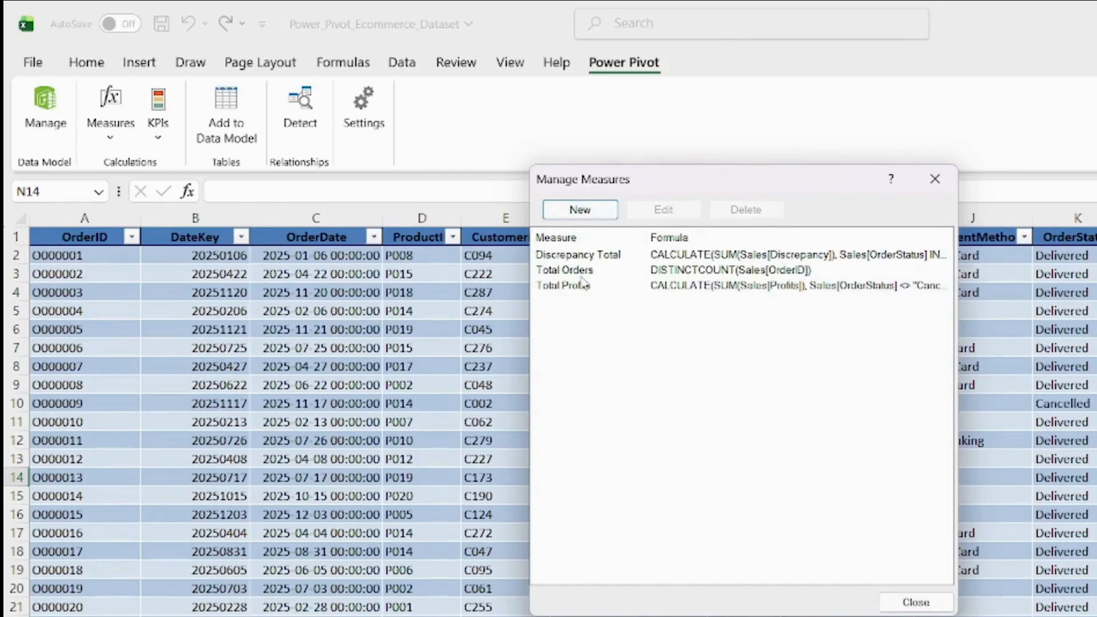
pyautogui.click(553, 273)
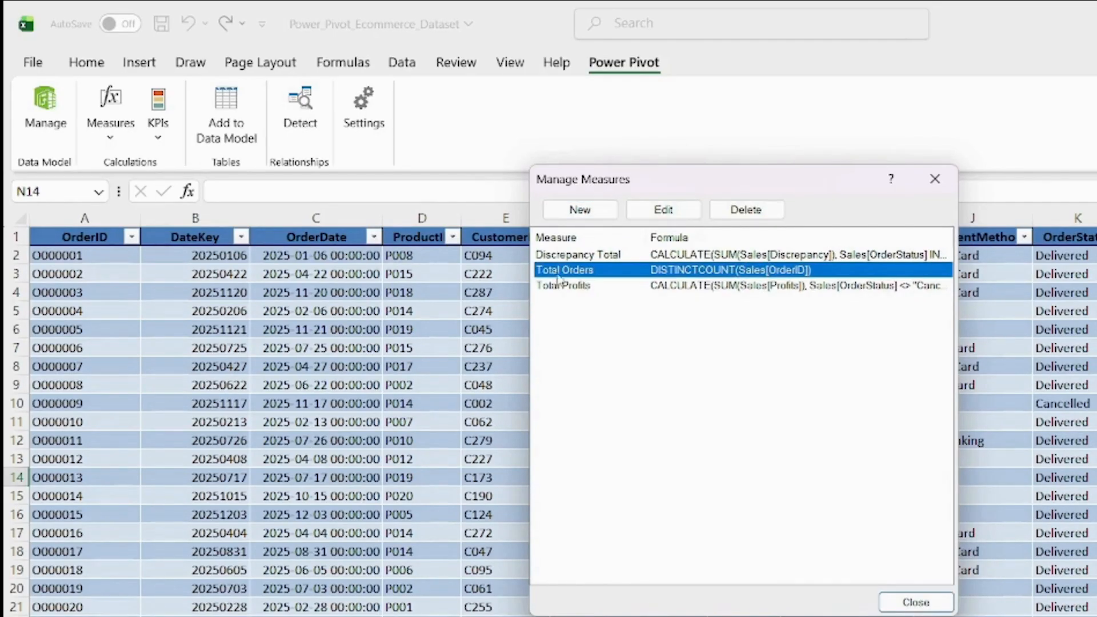
pyautogui.click(663, 210)
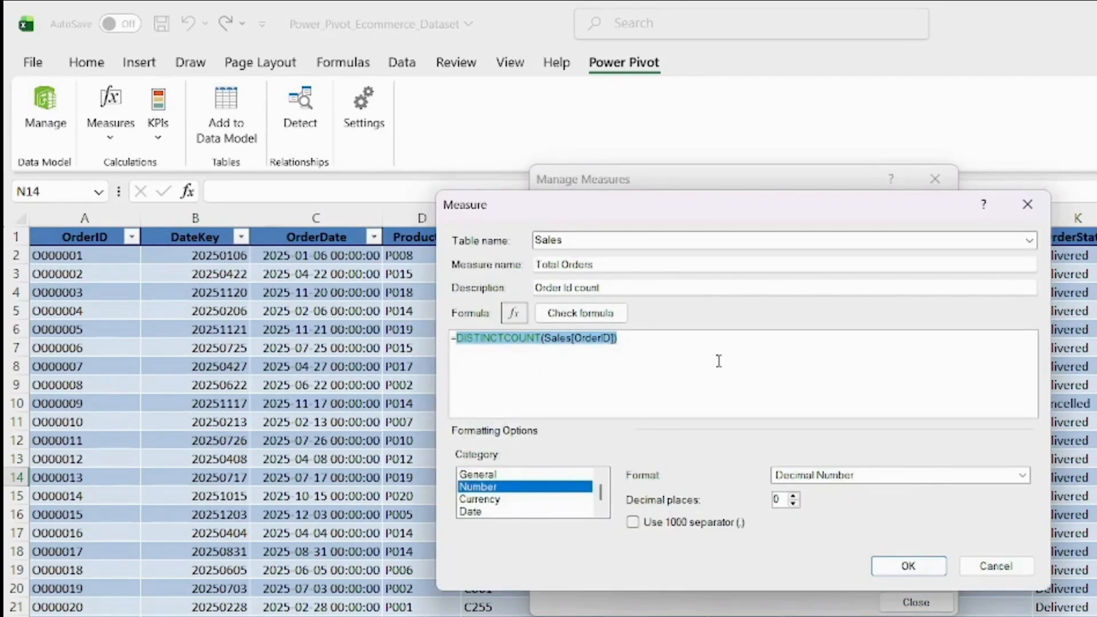
pyautogui.click(1027, 204)
# - Start another new measure on the Sales table with the formula =[Total Profits]/[Total Orders]
pyautogui.click(113, 141)
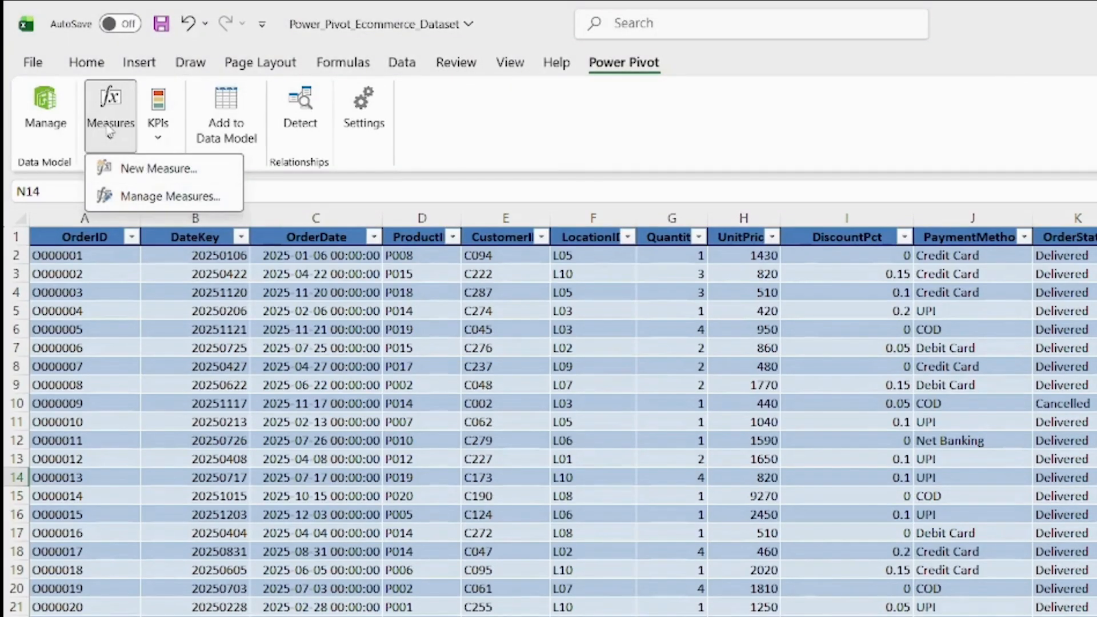
pyautogui.click(165, 169)
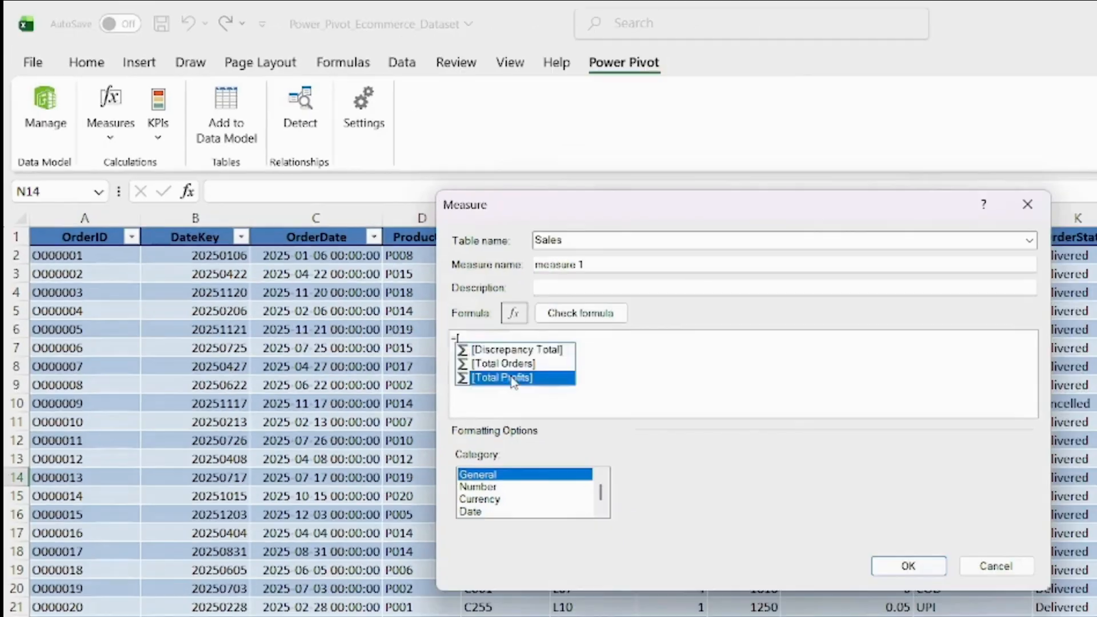
pyautogui.doubleClick(512, 377)
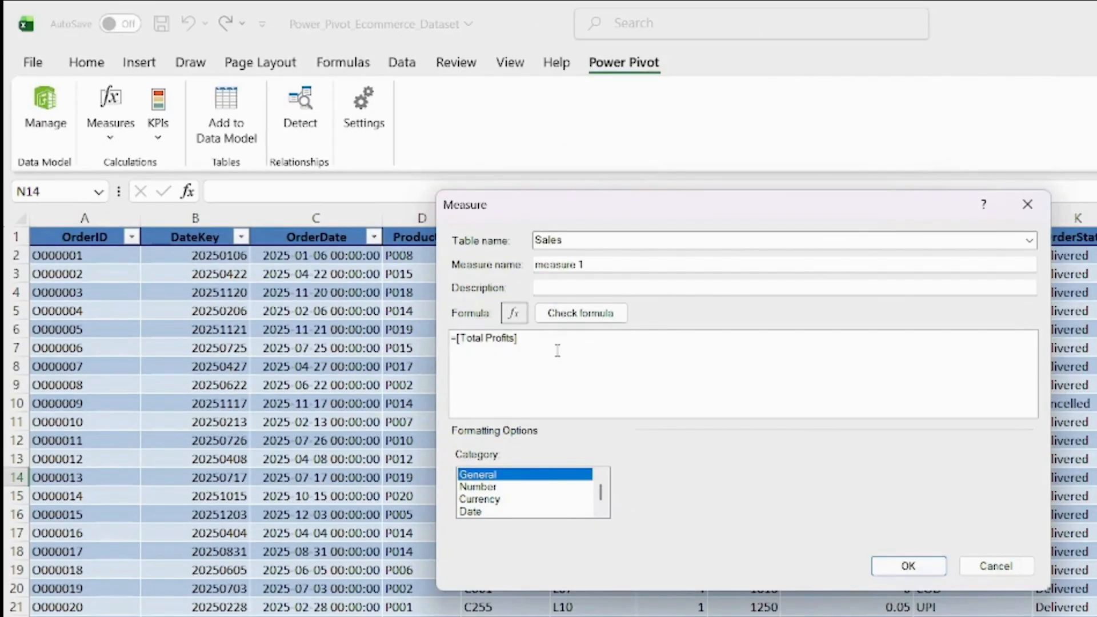
pyautogui.write('/[Tot')
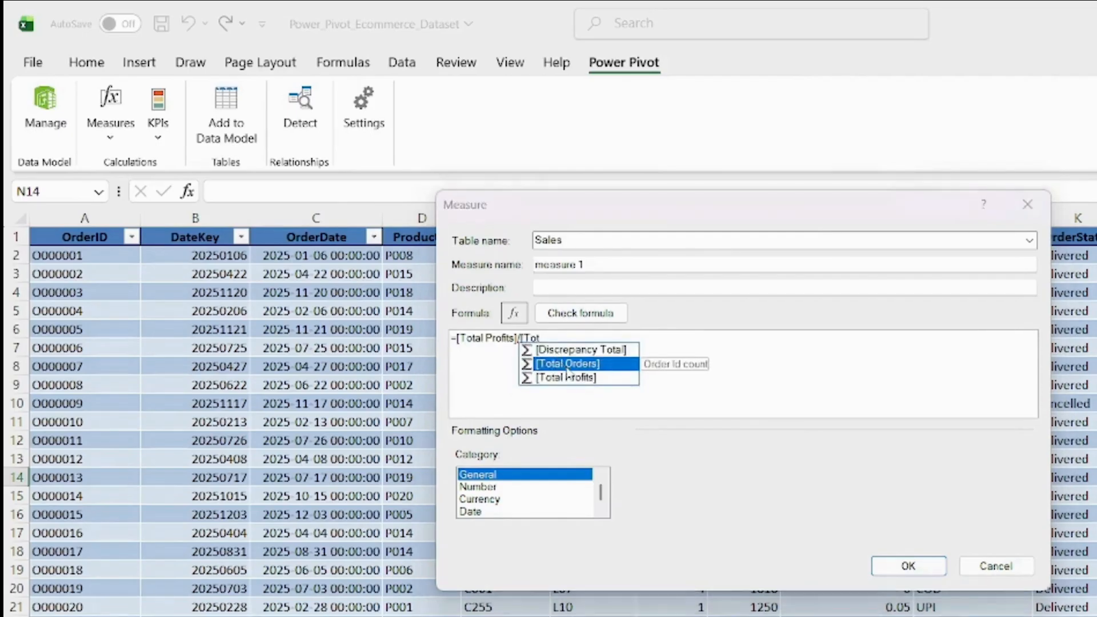
pyautogui.doubleClick(563, 364)
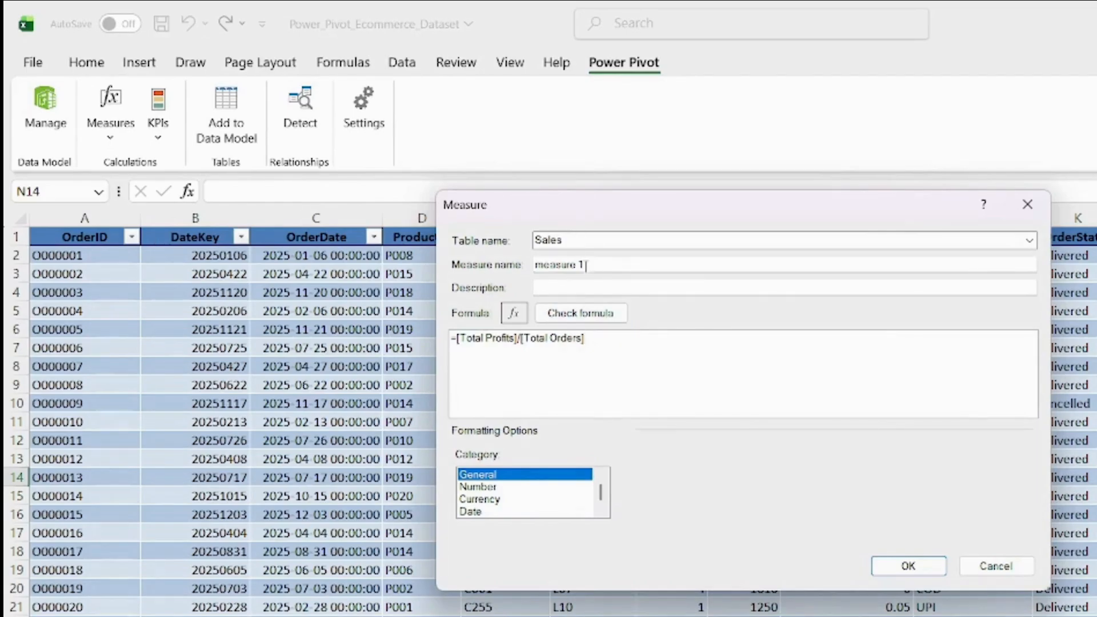
# - Name the new measure Profit per order and give it the description "Profits"
pyautogui.click(586, 265)
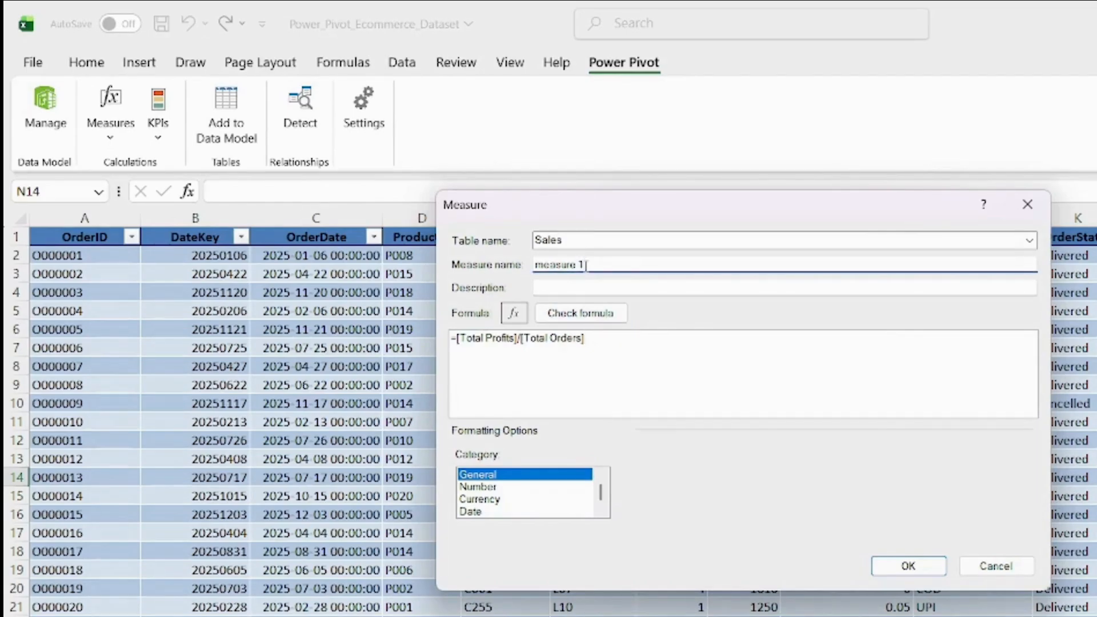
pyautogui.press('BackSpace')
pyautogui.press('BackSpace')
pyautogui.press('BackSpace')
pyautogui.press('BackSpace')
pyautogui.press('BackSpace')
pyautogui.press('BackSpace')
pyautogui.press('BackSpace')
pyautogui.press('BackSpace')
pyautogui.press('BackSpace')
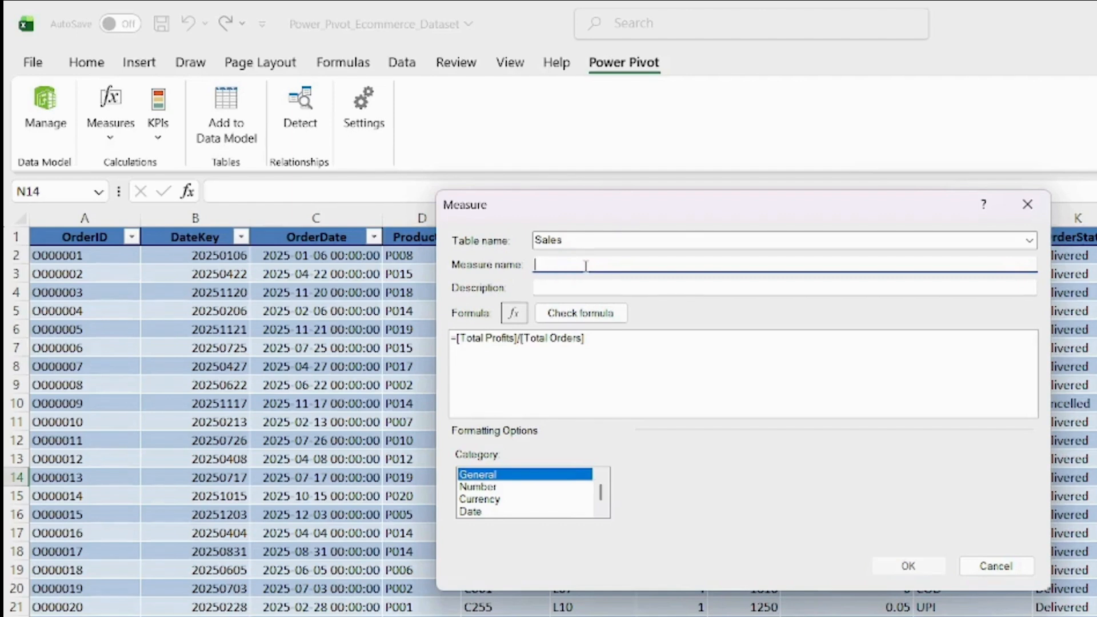
pyautogui.write('Profit per order')
pyautogui.click(576, 287)
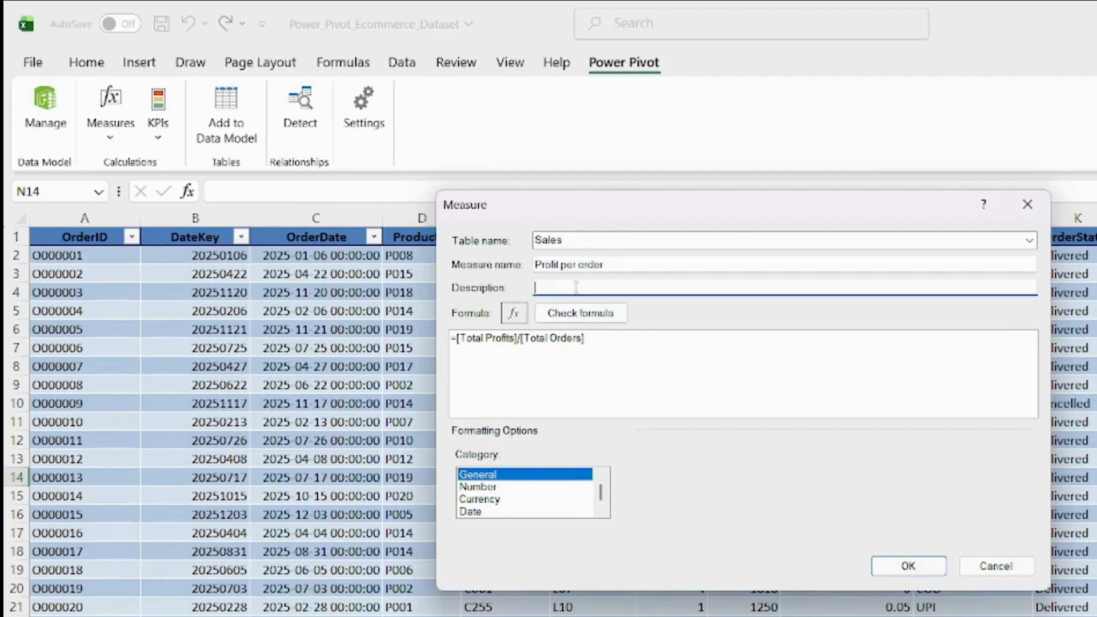
pyautogui.write('Profits')
# - Format the Profit per order measure as a decimal number with 0 decimal places and save it
pyautogui.click(478, 487)
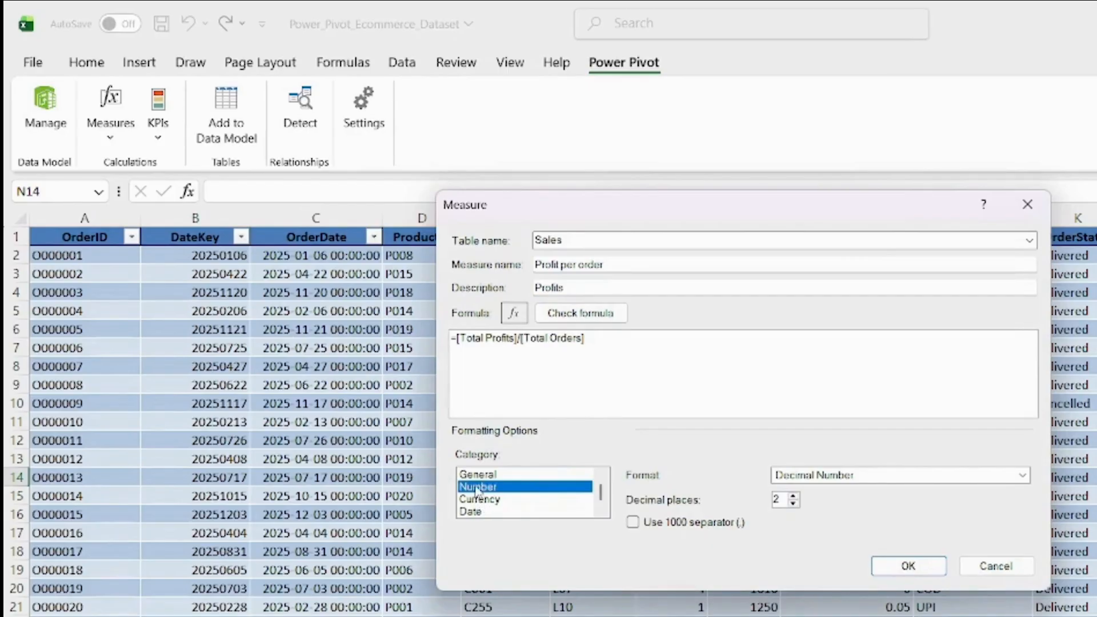
pyautogui.click(793, 504)
pyautogui.click(794, 504)
pyautogui.click(920, 572)
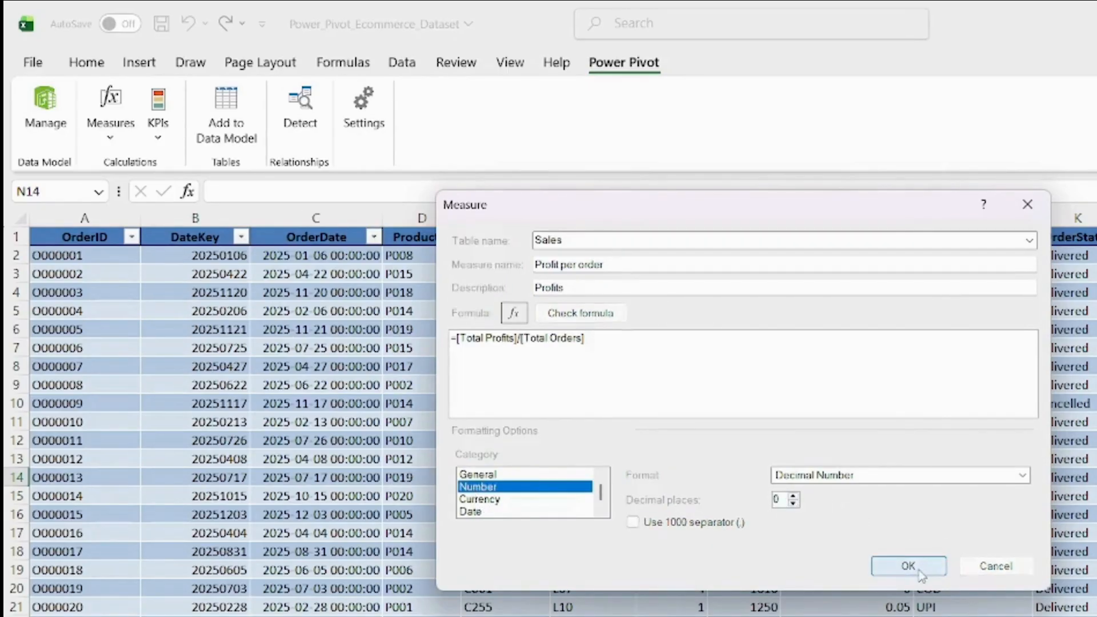
# - Examine the list of existing measures for the Profit per order entry and its formula
pyautogui.click(110, 123)
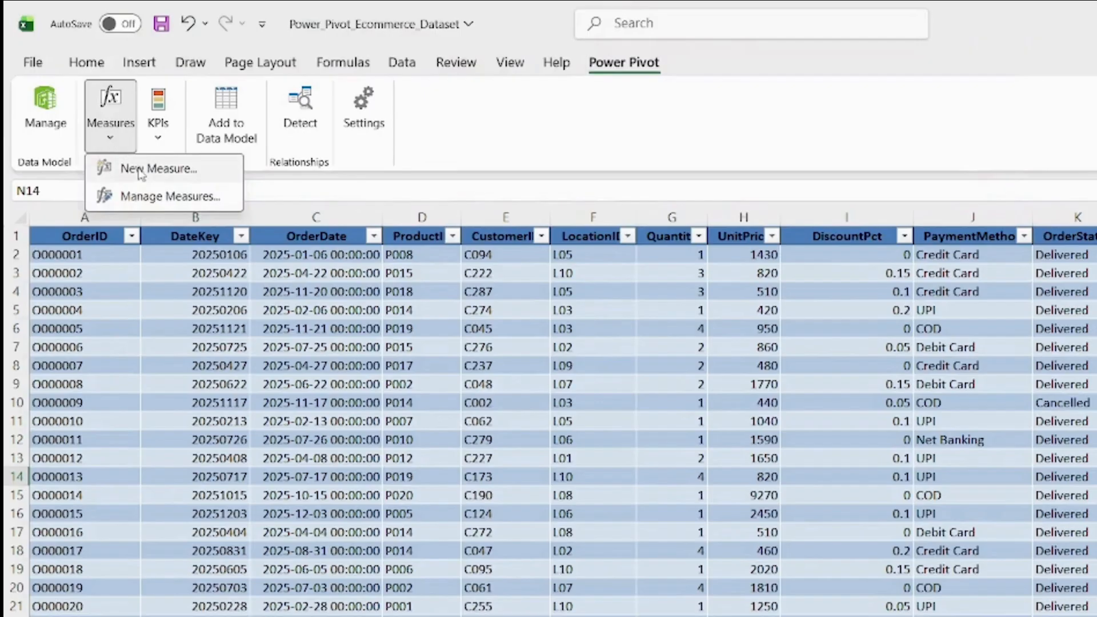
pyautogui.click(142, 207)
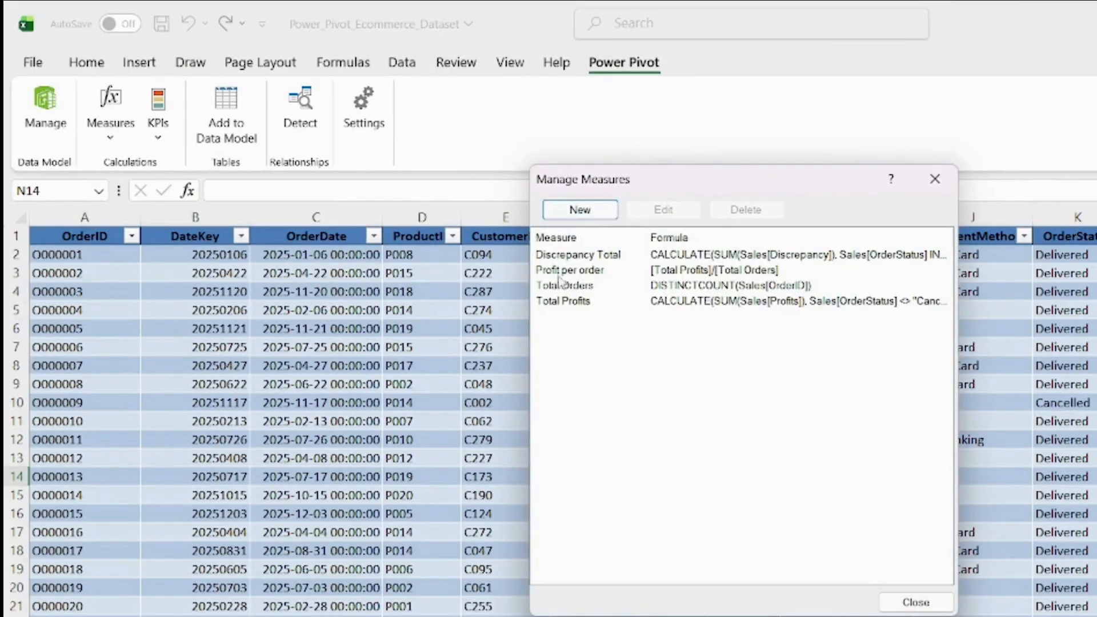
pyautogui.click(589, 273)
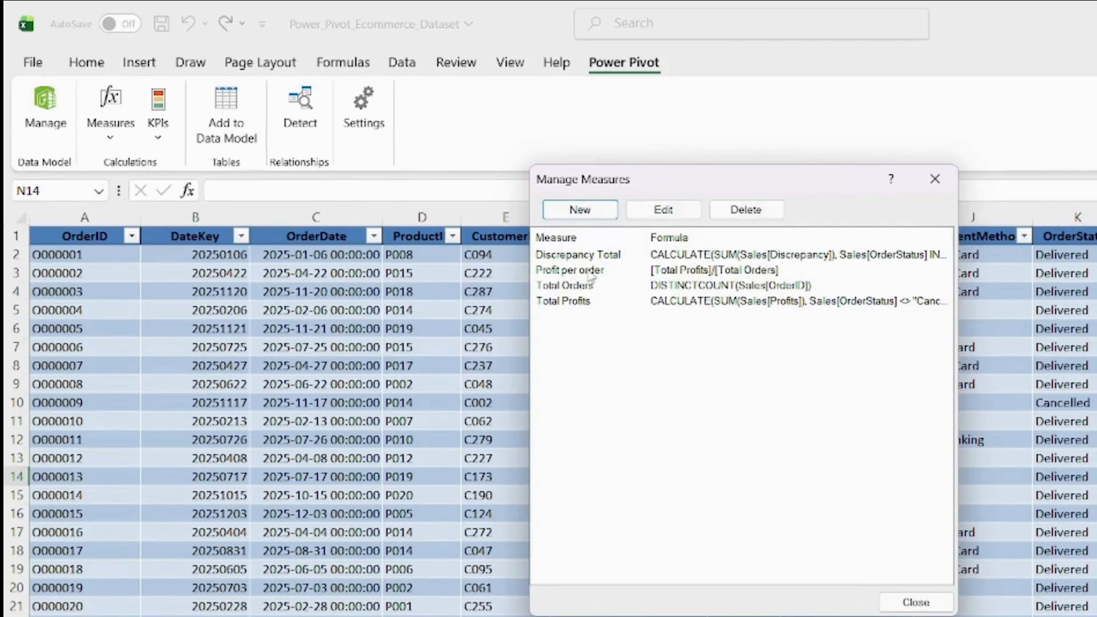
# - Open the Profit per order measure for editing and review its formula and number format
pyautogui.click(664, 210)
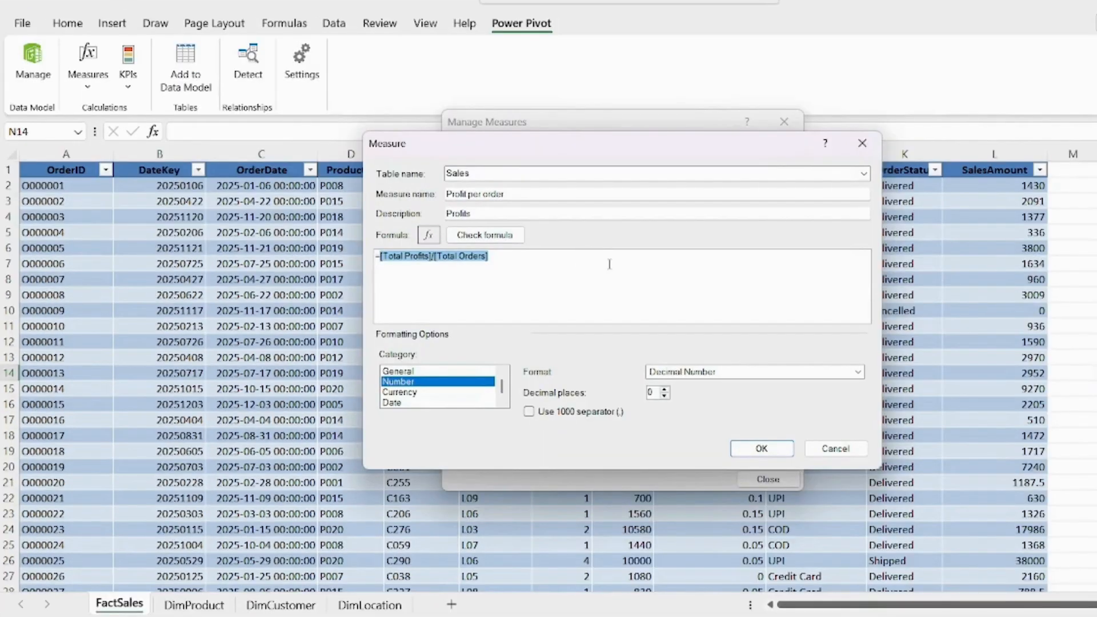
pyautogui.click(609, 264)
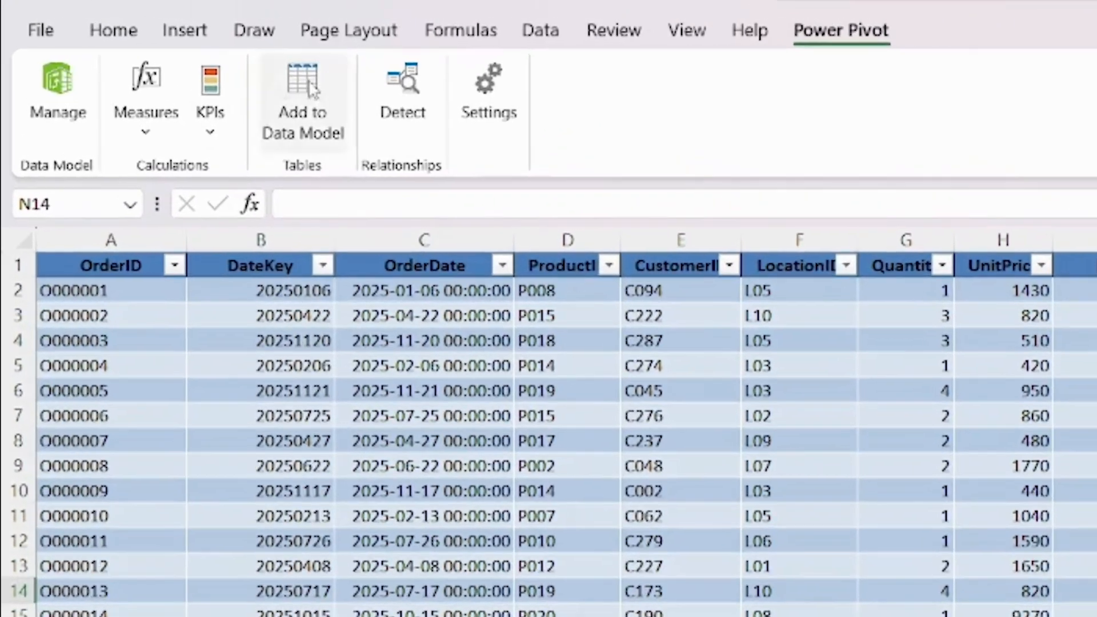
# - Insert a PivotTable from the data model on a new worksheet
pyautogui.click(182, 29)
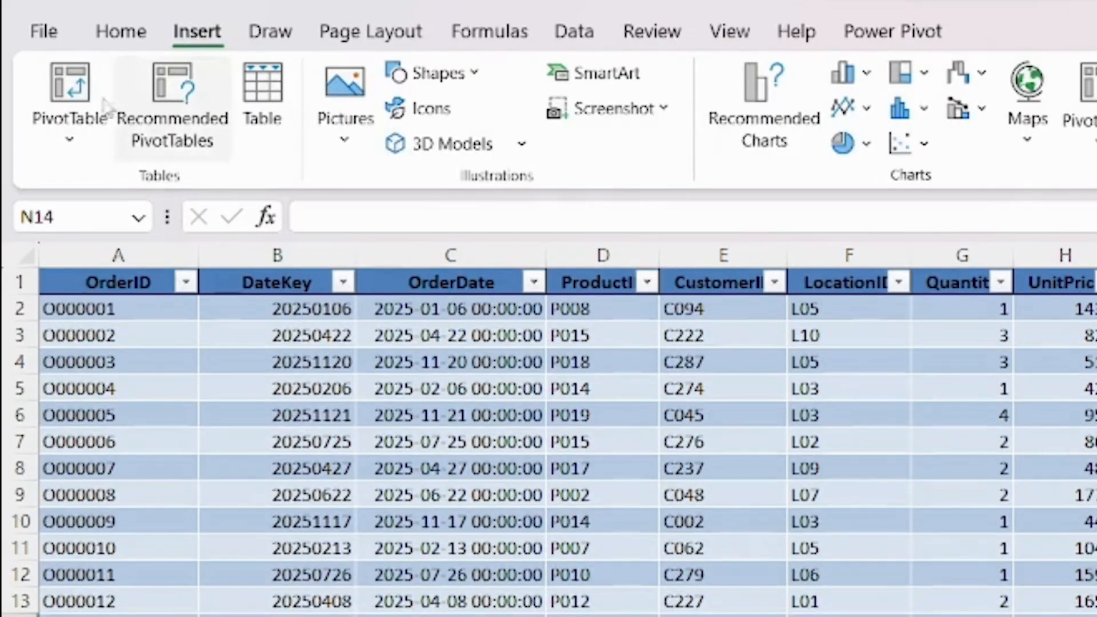
pyautogui.click(71, 139)
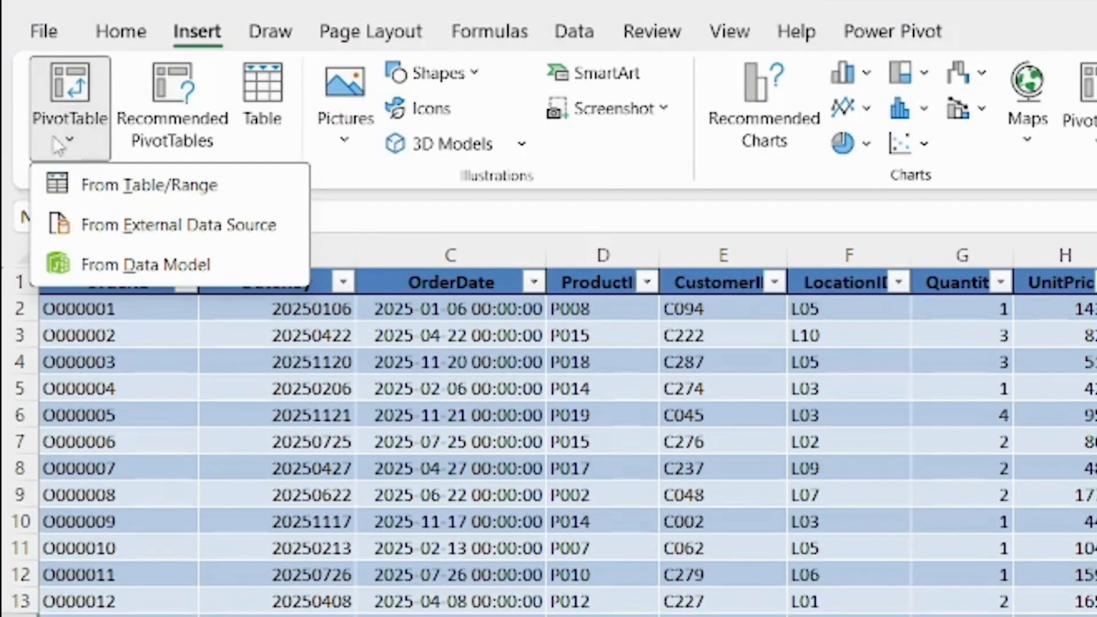
pyautogui.click(114, 268)
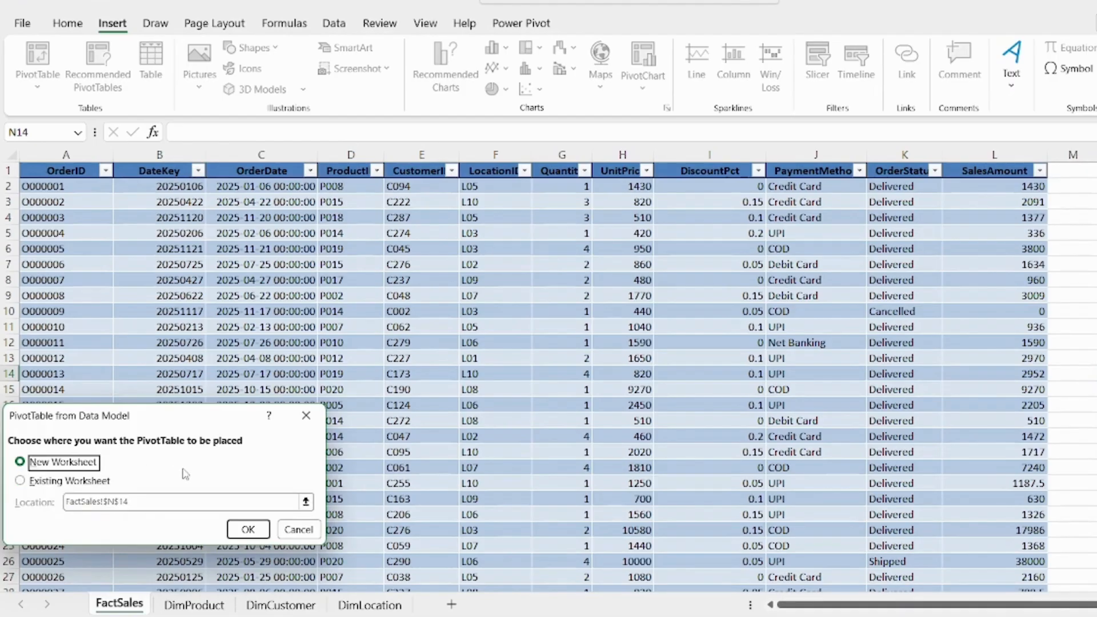
pyautogui.click(247, 529)
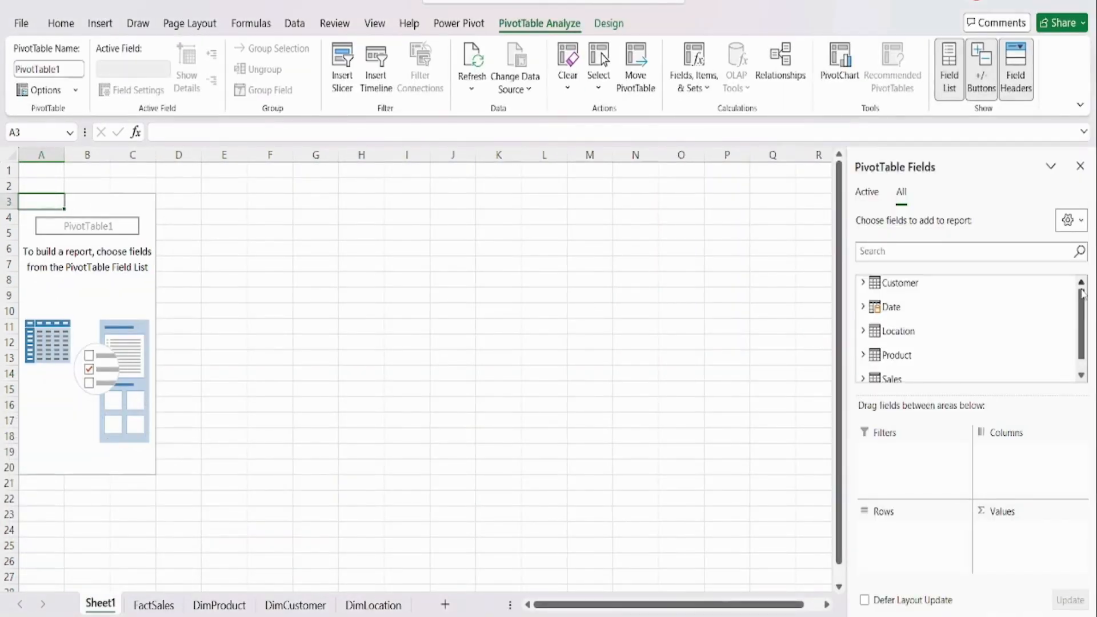
# - Examine the data model tables in the PivotTable field list, including the fields and measures inside the Sales table
pyautogui.moveTo(1082, 295)
pyautogui.mouseDown()
pyautogui.moveTo(1084, 320)
pyautogui.moveTo(1082, 294)
pyautogui.mouseUp()
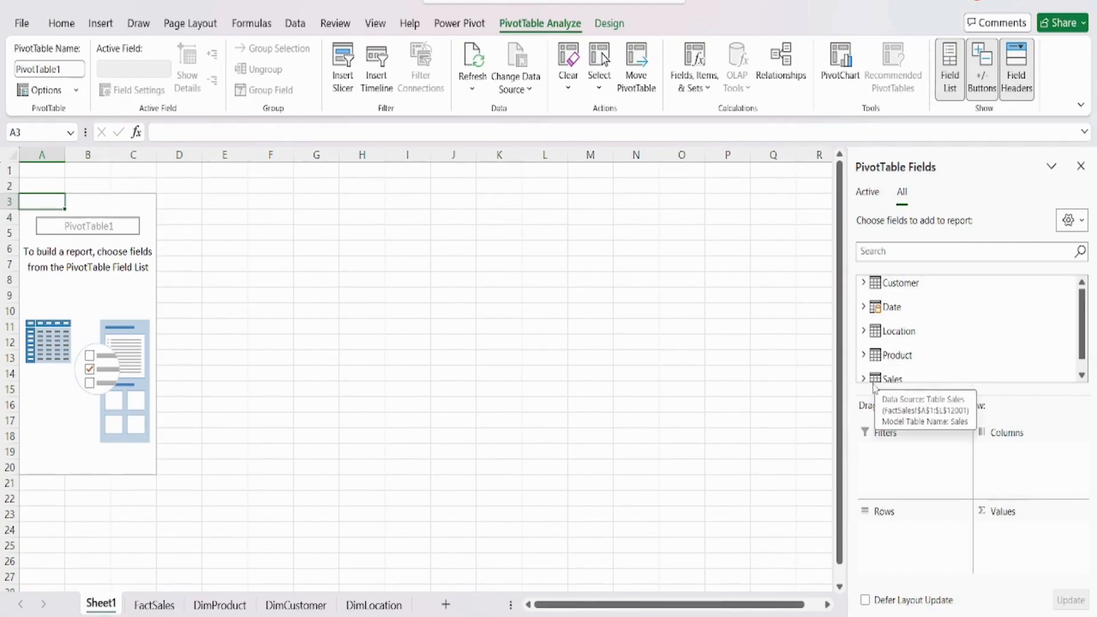
pyautogui.moveTo(1084, 311)
pyautogui.mouseDown()
pyautogui.moveTo(1084, 334)
pyautogui.moveTo(1083, 300)
pyautogui.mouseUp()
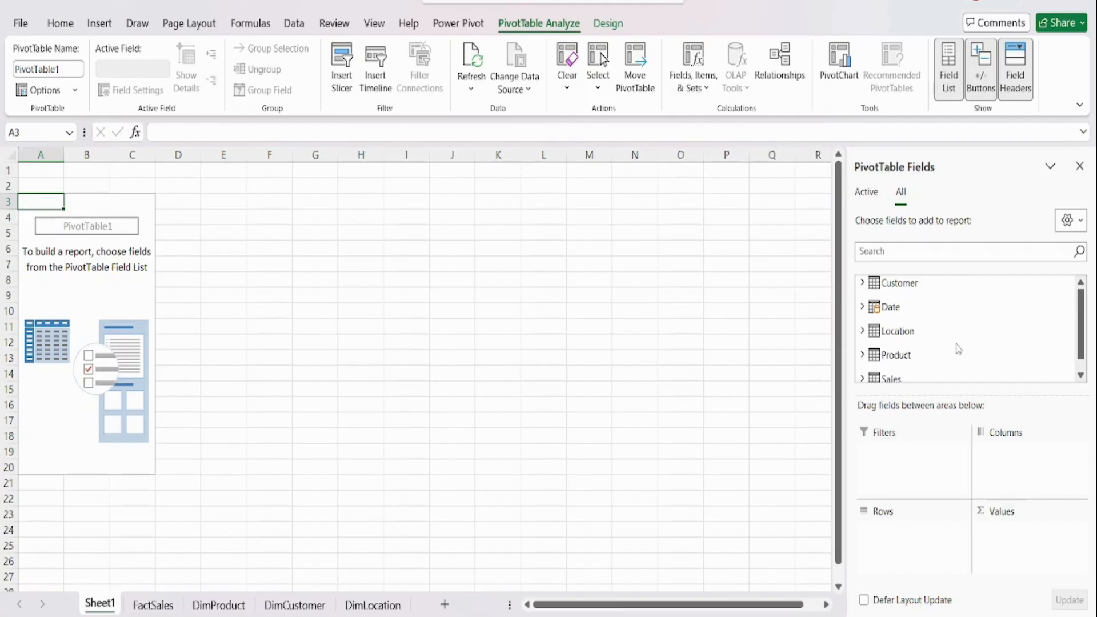
pyautogui.scroll(-1, 866, 371)
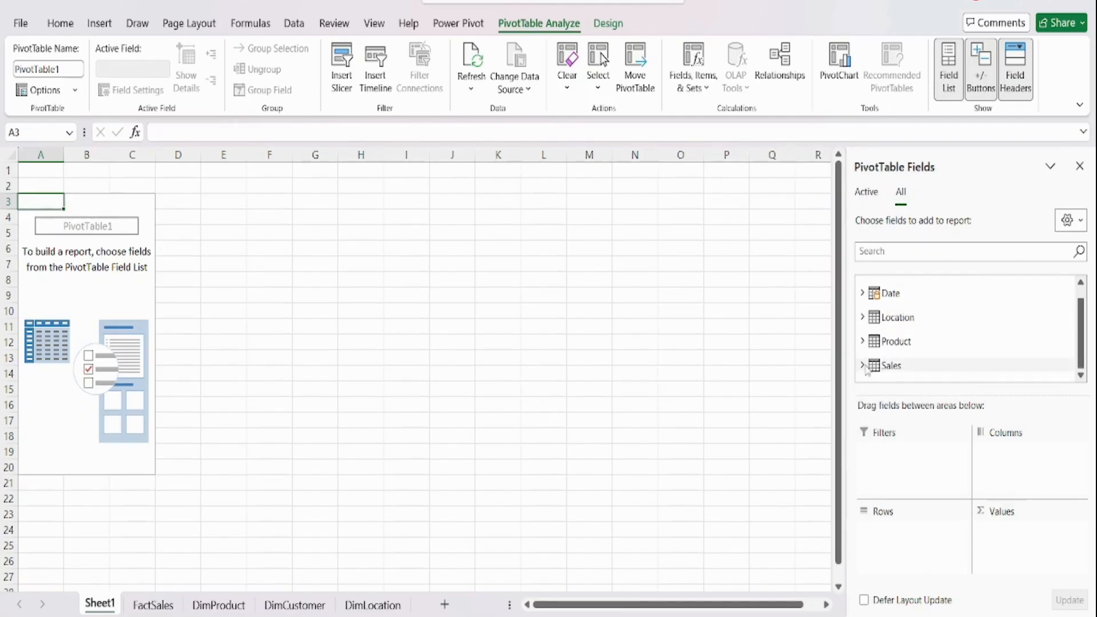
pyautogui.click(863, 365)
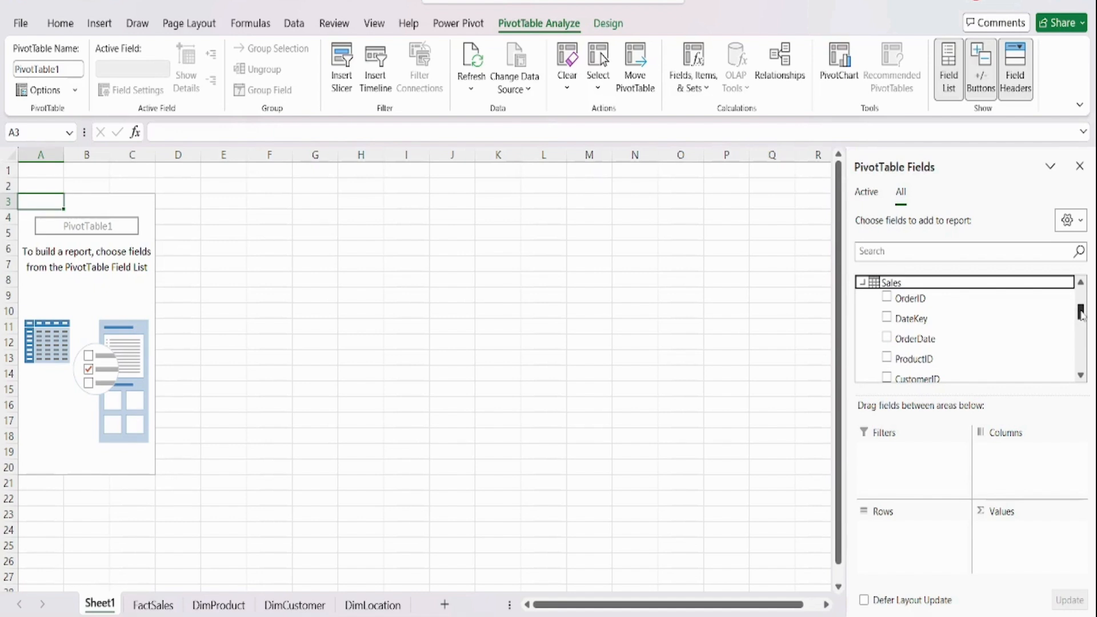
pyautogui.moveTo(1082, 315); pyautogui.dragTo(1081, 360)
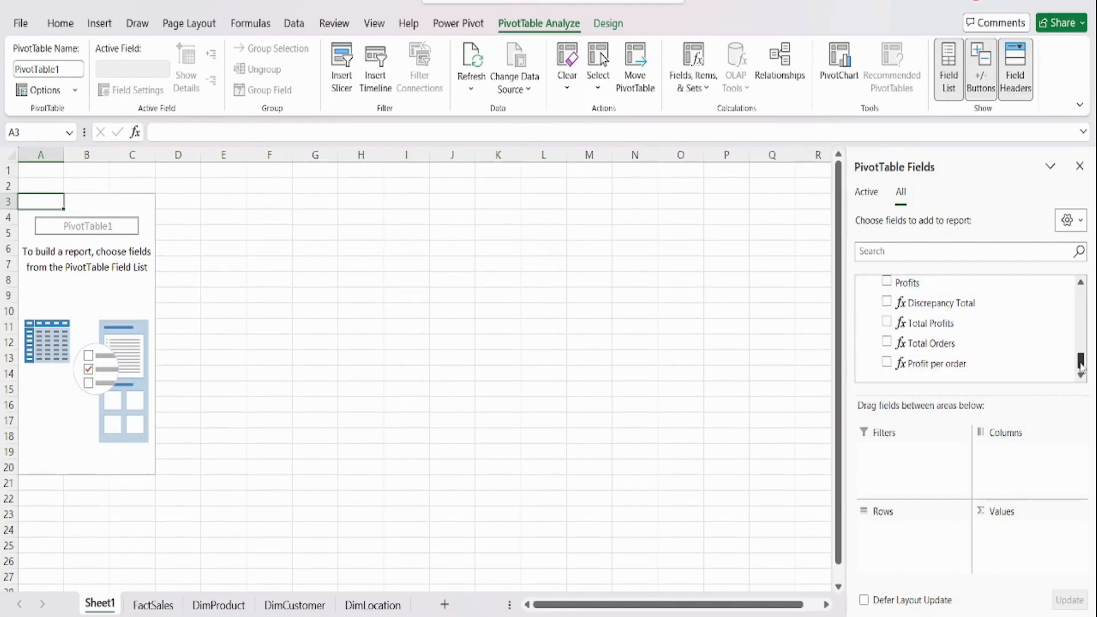
pyautogui.moveTo(1081, 366); pyautogui.dragTo(1077, 299)
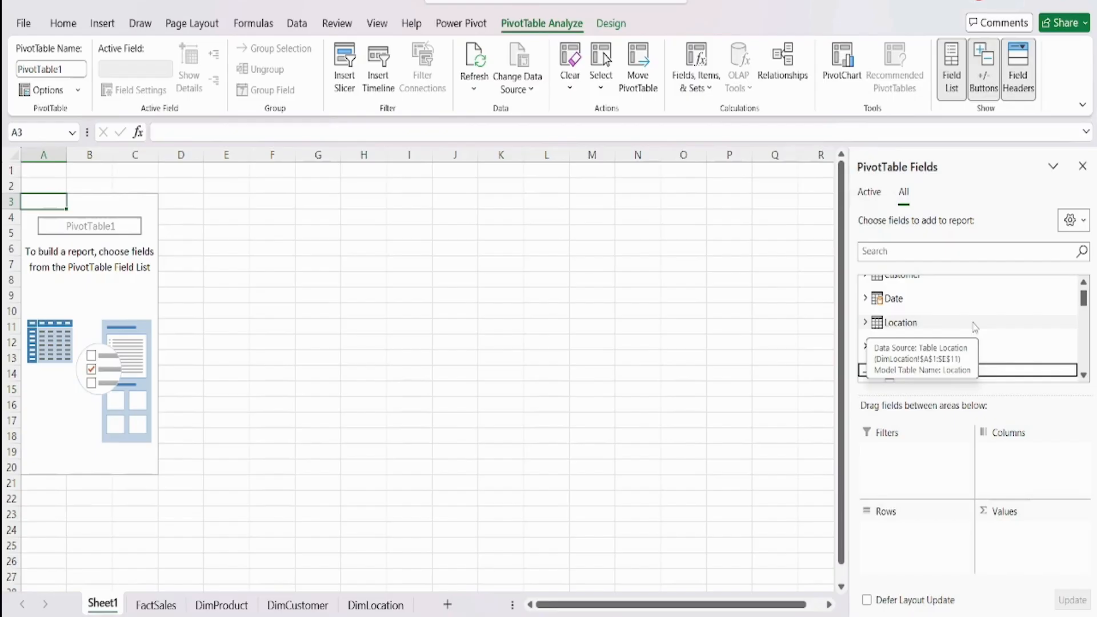
# - Build the PivotTable with State from the Location table as rows and the Total Profits measure as values
pyautogui.click(865, 323)
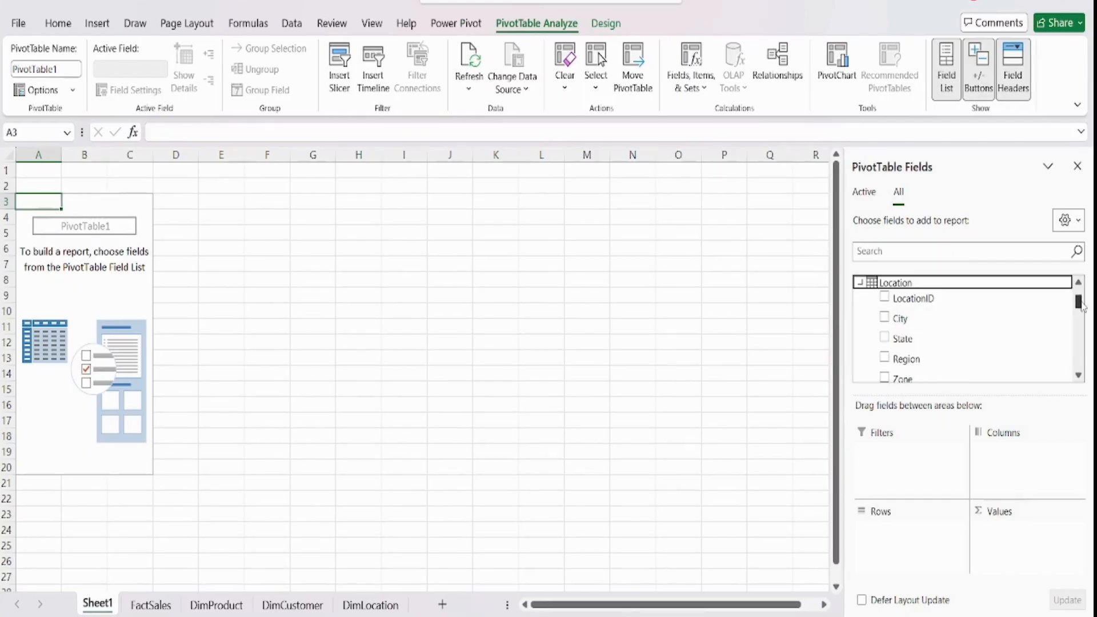
pyautogui.click(884, 338)
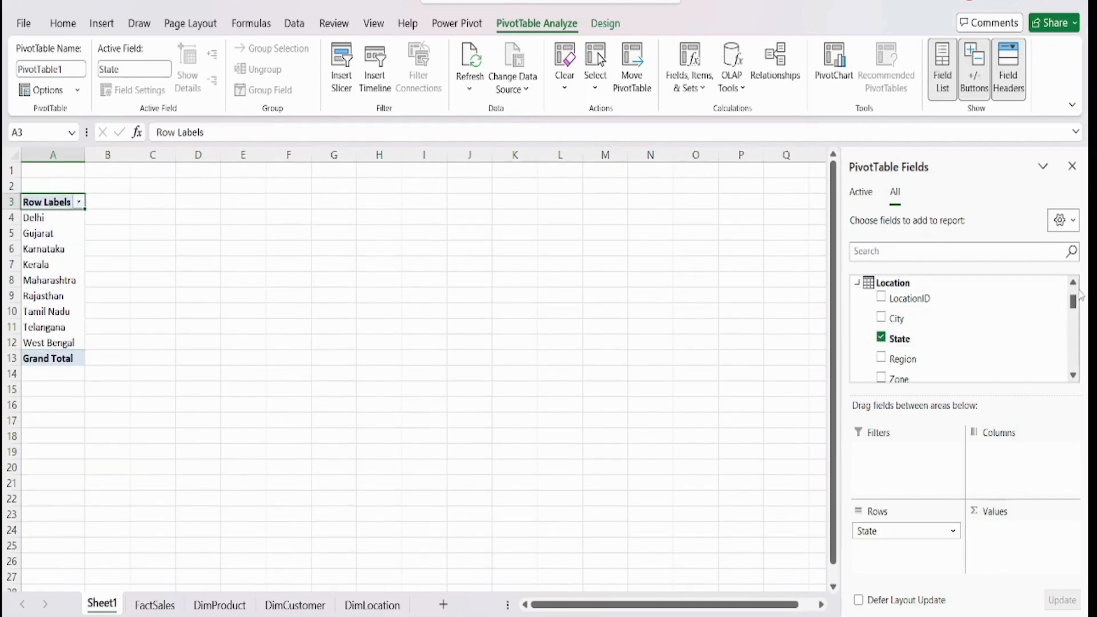
pyautogui.moveTo(1073, 302); pyautogui.dragTo(1071, 345)
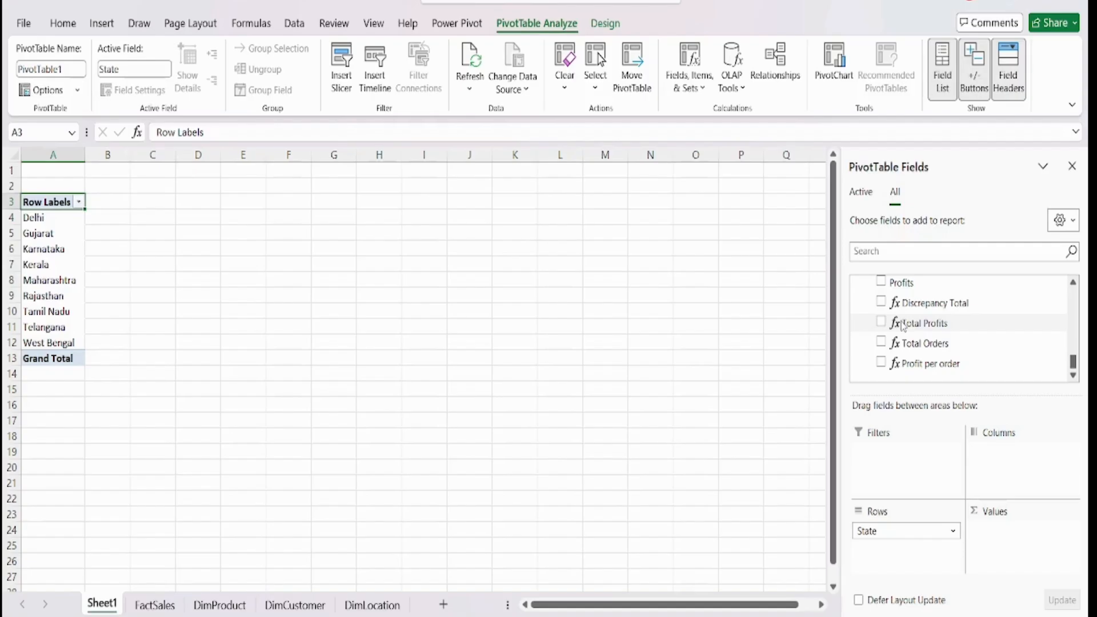
pyautogui.moveTo(903, 324); pyautogui.dragTo(996, 515)
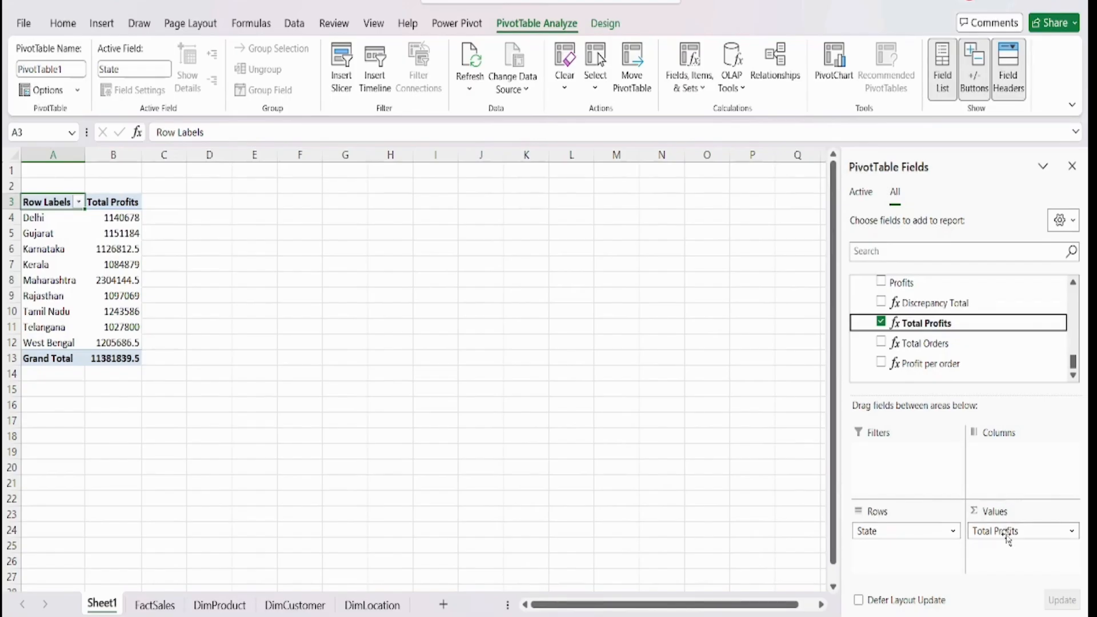
# - Replace State in the PivotTable rows with Category from the Product table
pyautogui.moveTo(895, 534); pyautogui.dragTo(943, 329)
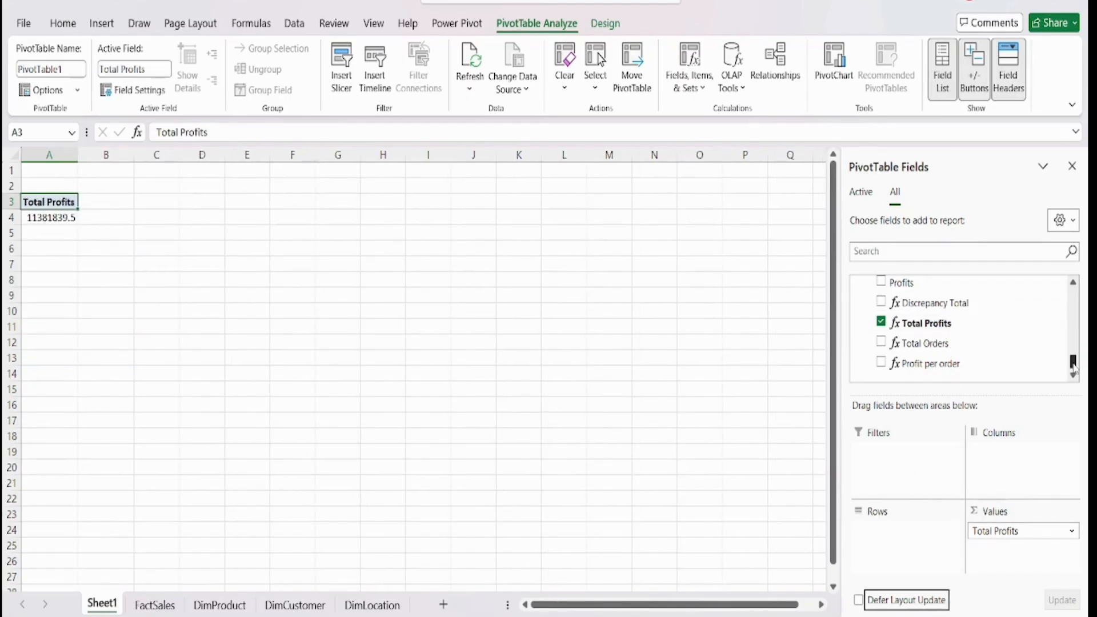
pyautogui.scroll(5, 914, 343)
pyautogui.click(857, 352)
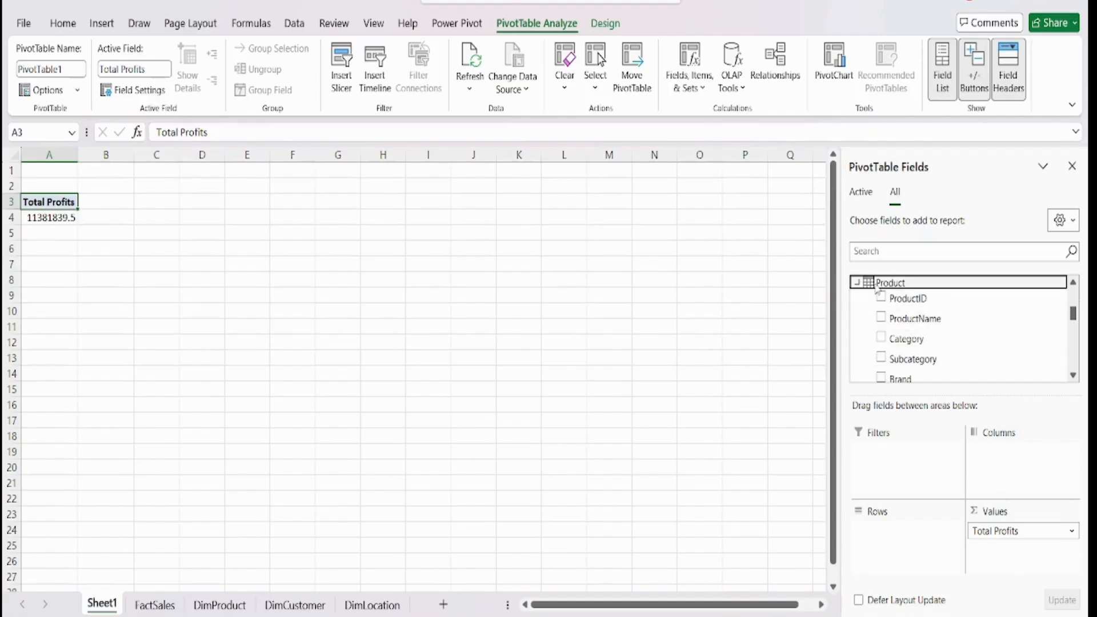
pyautogui.moveTo(894, 339); pyautogui.dragTo(914, 550)
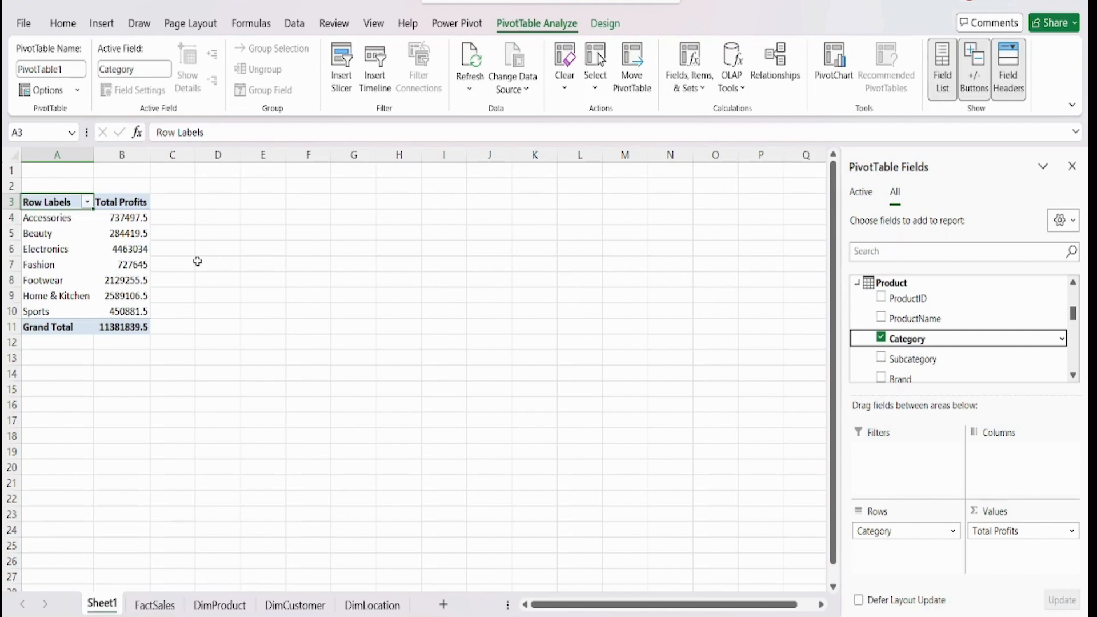
# - Replace Total Profits in the PivotTable values with the Revenue field from the Sales table
pyautogui.scroll(-5, 960, 331)
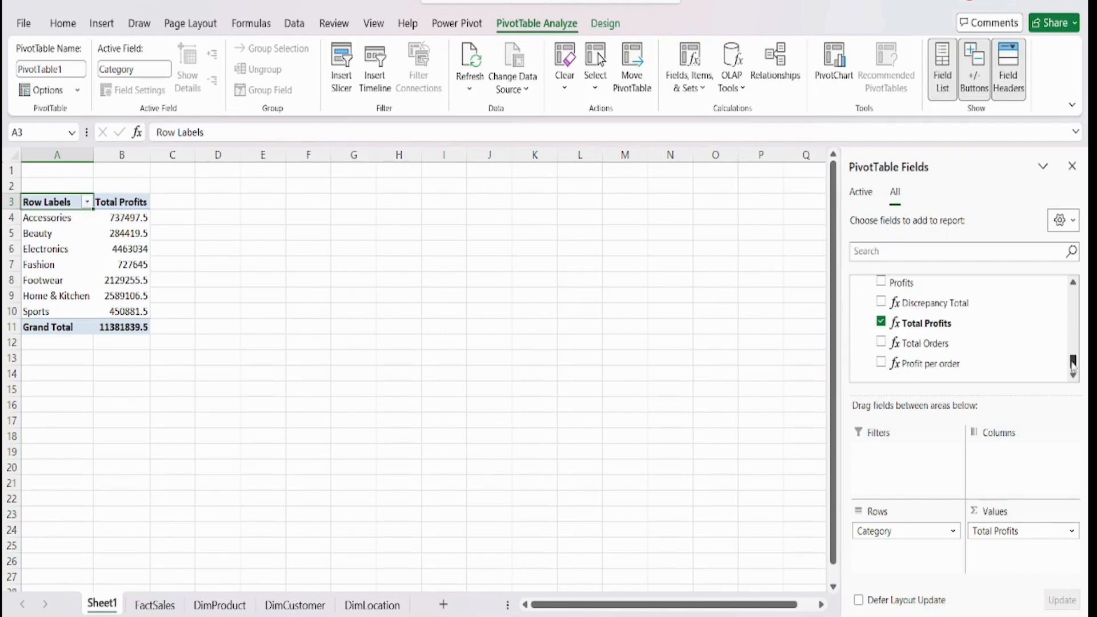
pyautogui.click(881, 323)
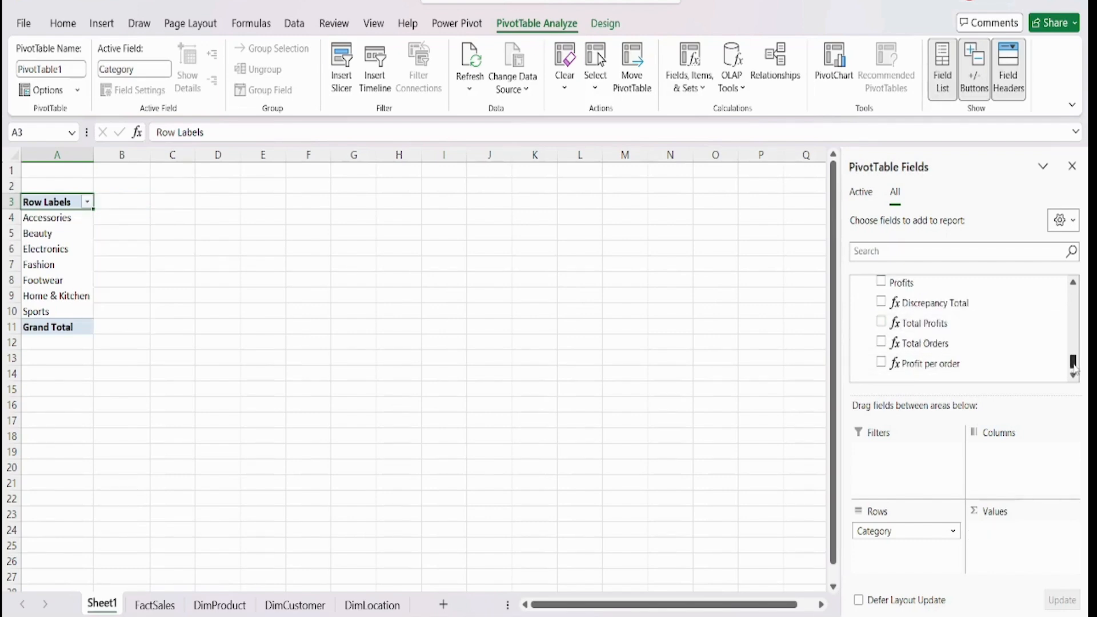
pyautogui.moveTo(1075, 366); pyautogui.dragTo(1076, 357)
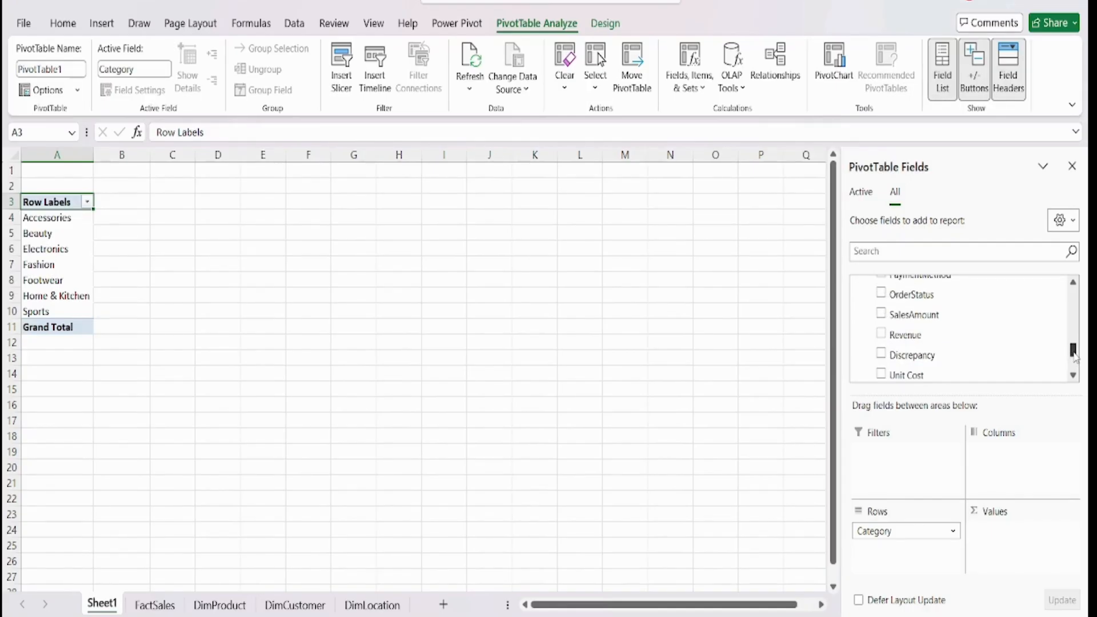
pyautogui.click(904, 338)
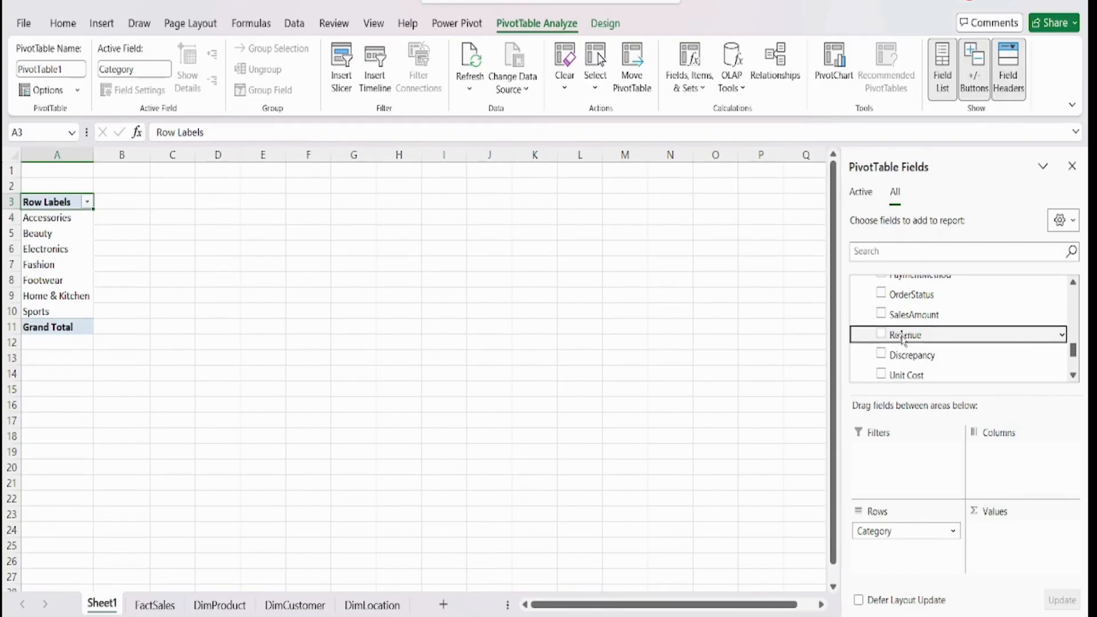
pyautogui.moveTo(904, 339); pyautogui.dragTo(1021, 531)
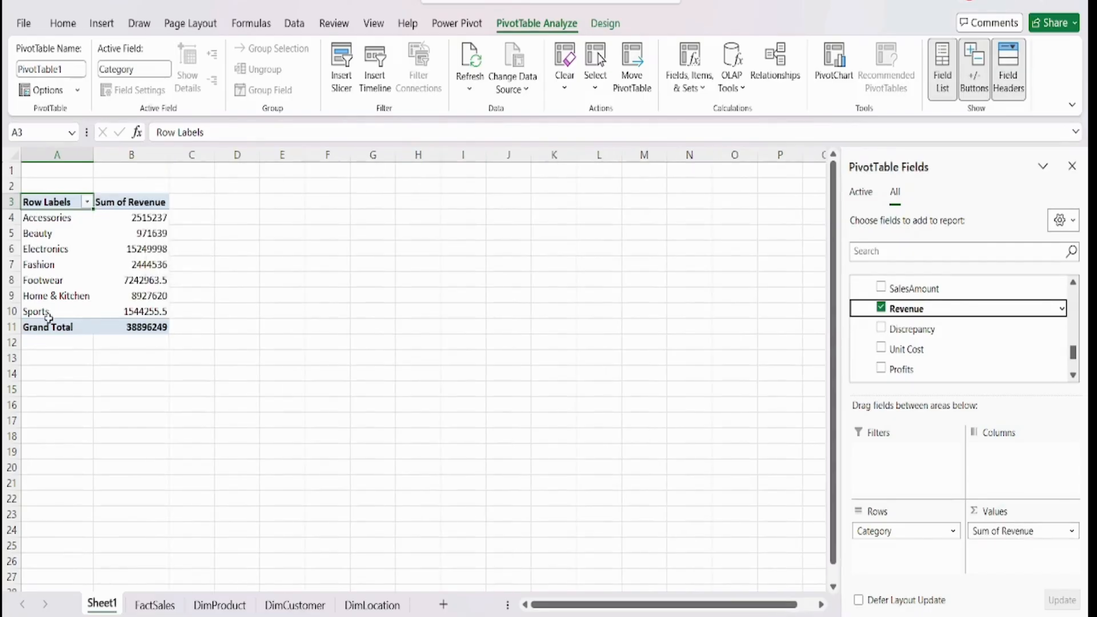
# - Replace Category in the PivotTable rows with AgeGroup from the Customer table
pyautogui.scroll(10, 860, 285)
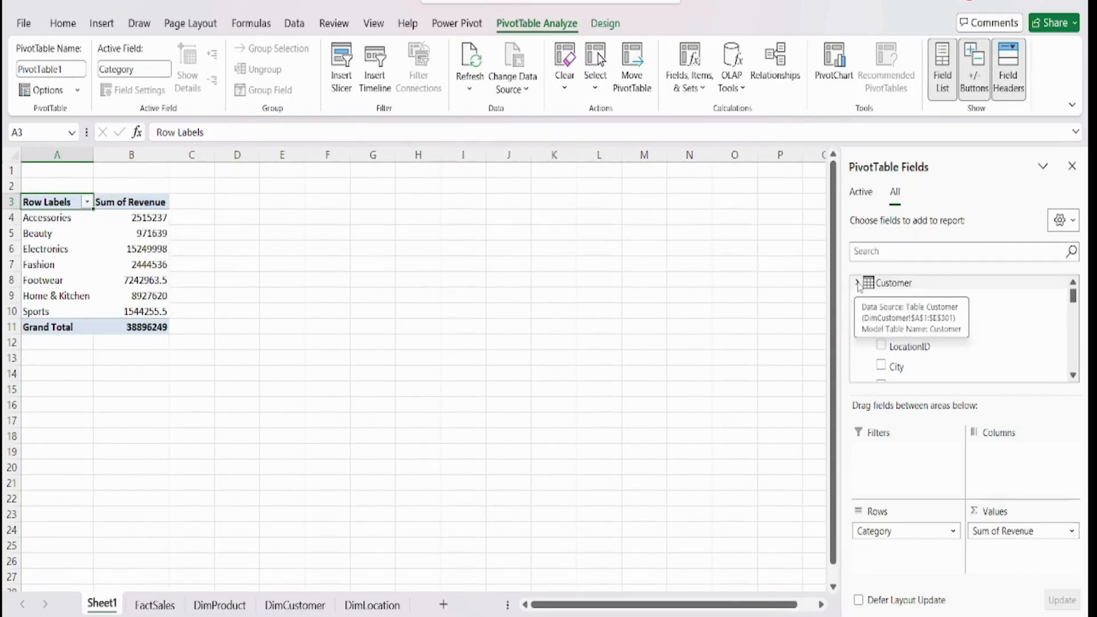
pyautogui.click(859, 284)
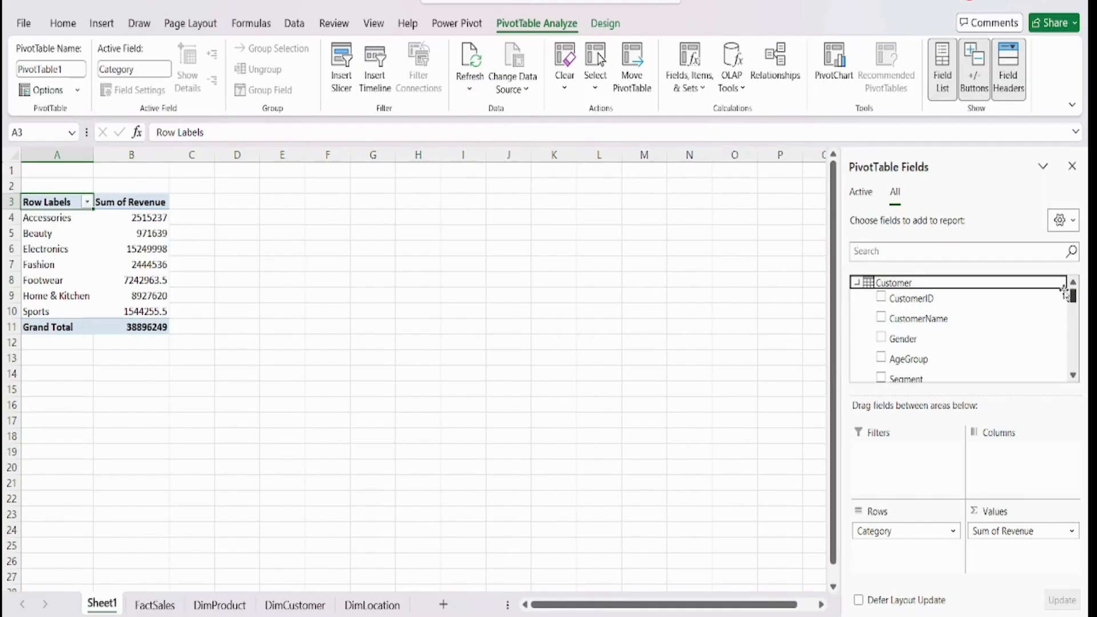
pyautogui.moveTo(904, 359); pyautogui.dragTo(961, 341)
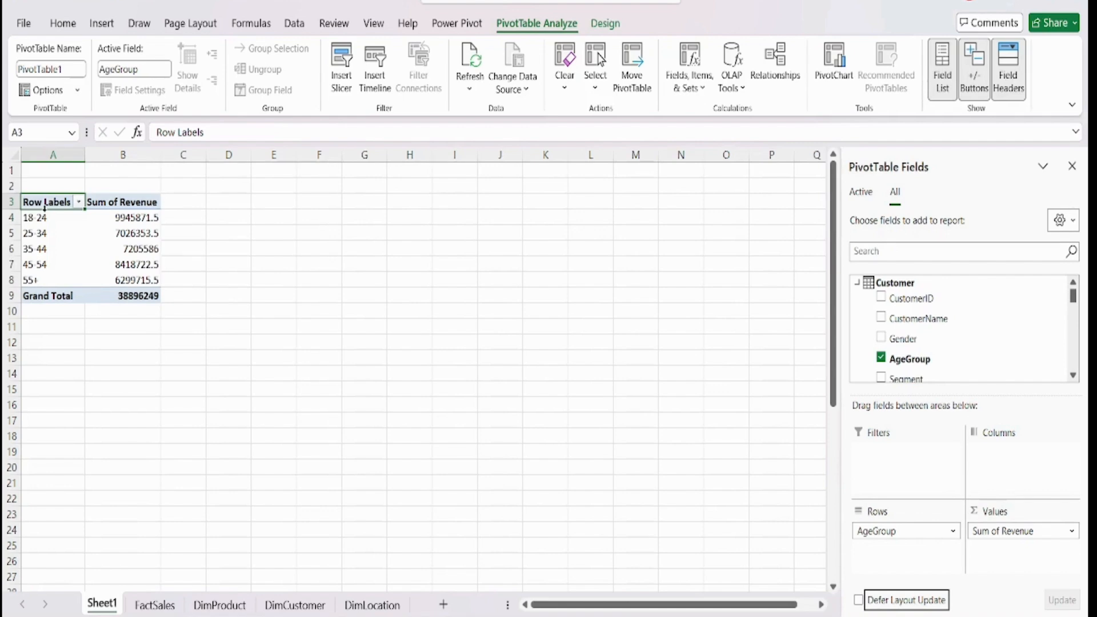